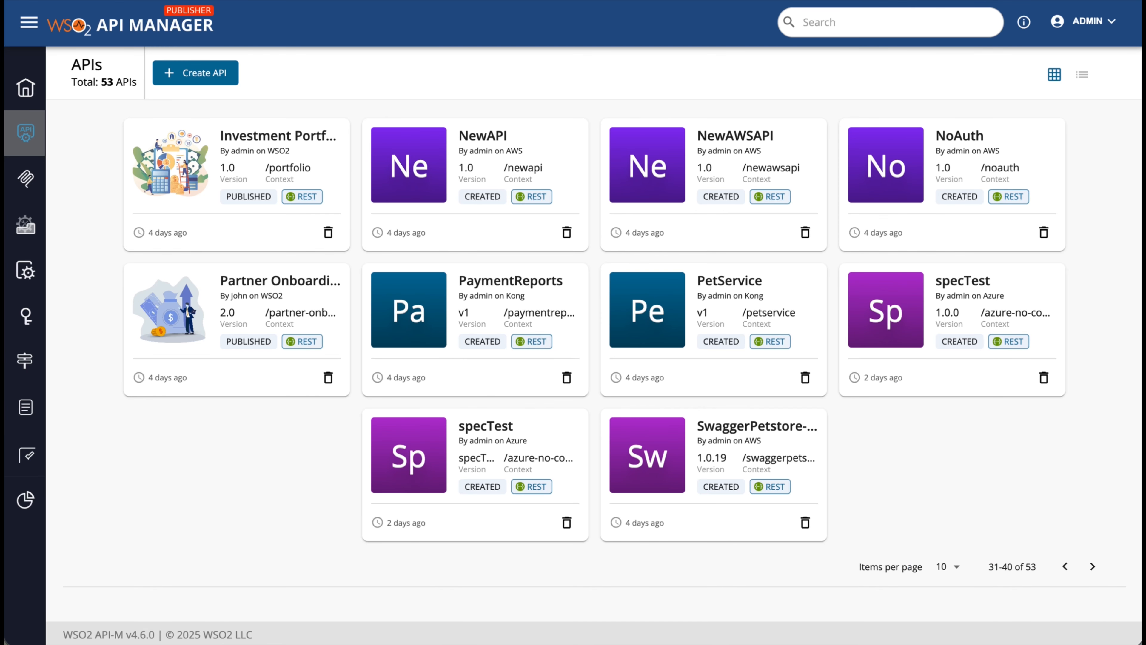
Search APIs by vendor:aws, vendor:azure, then vendor:kong, and clear the search box
left_click(826, 25)
type("vend")
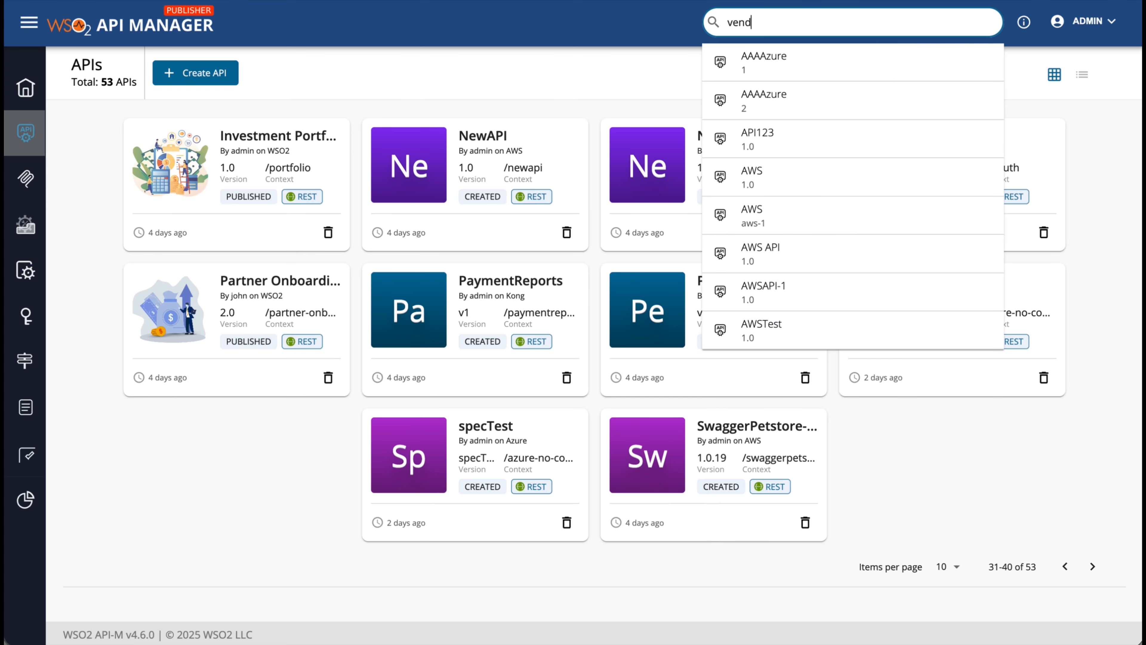
type("or:aws")
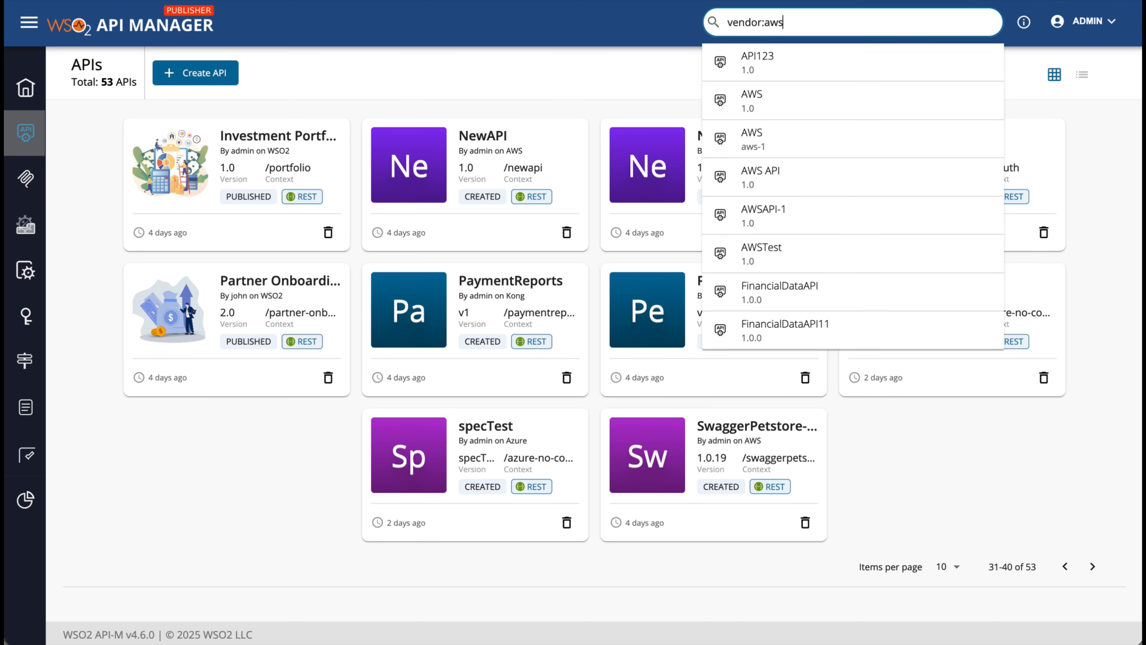
key("Return")
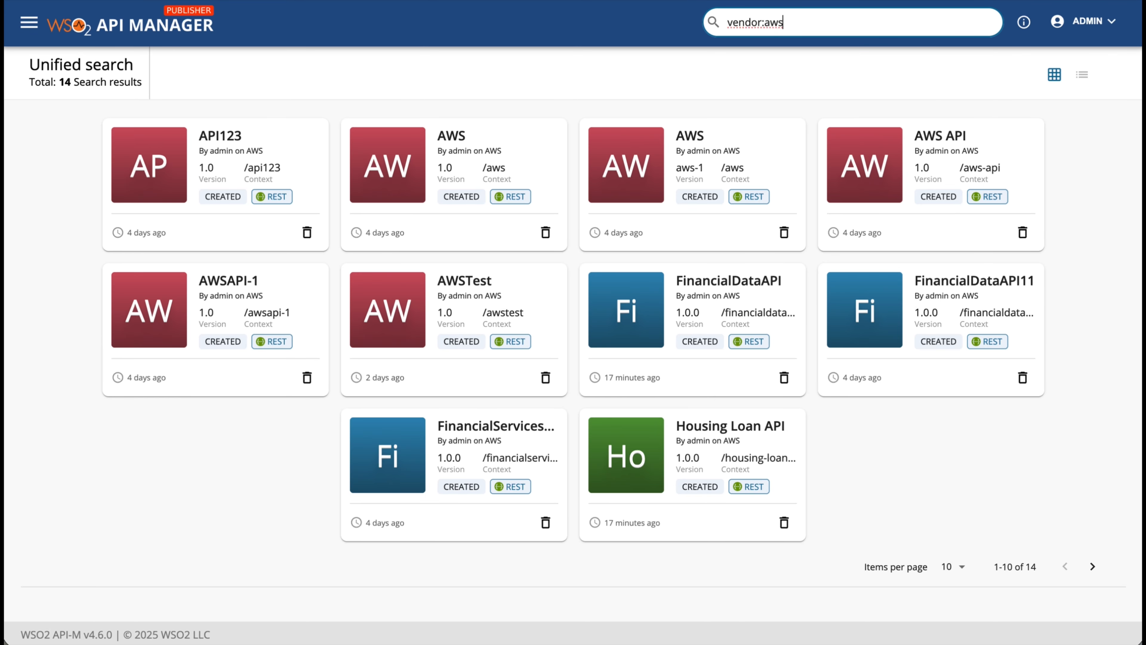
key("BackSpace")
key("BackSpace")
key("BackSpace")
type("azure")
key("Return")
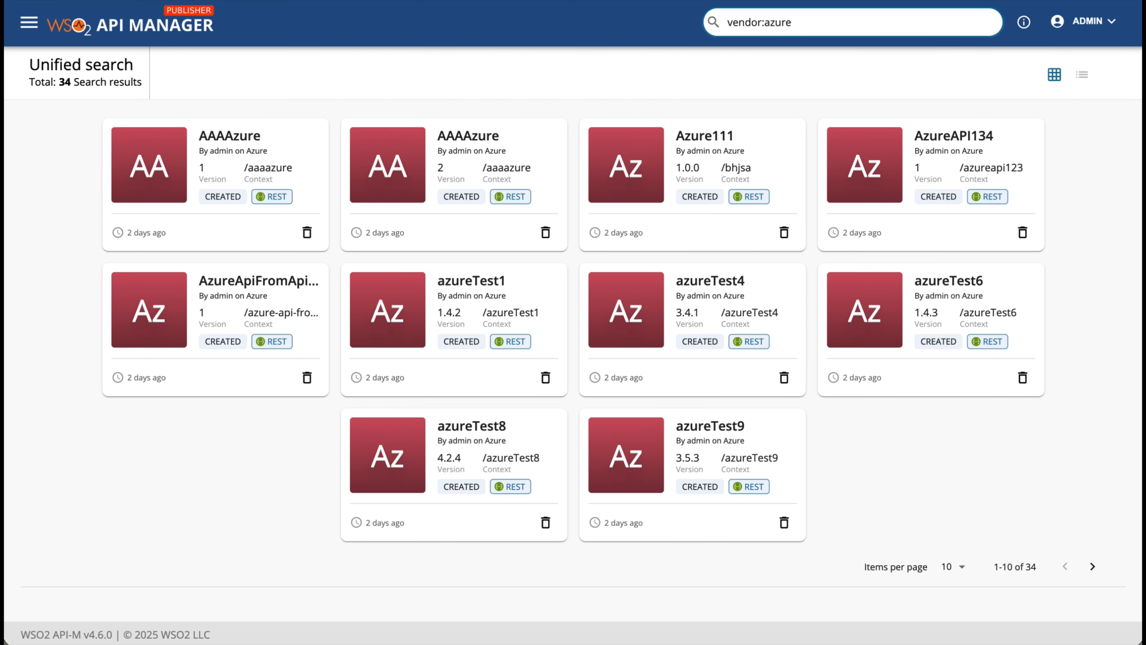
key("BackSpace")
key("BackSpace")
key("BackSpace")
key("BackSpace")
key("BackSpace")
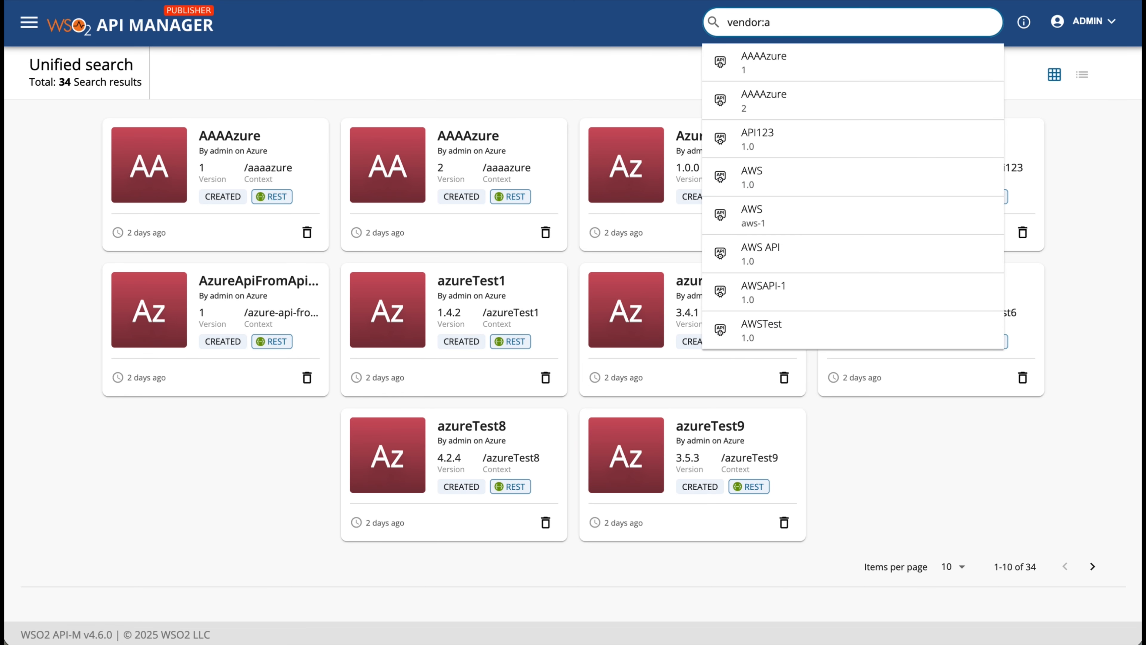
type("kong")
key("Return")
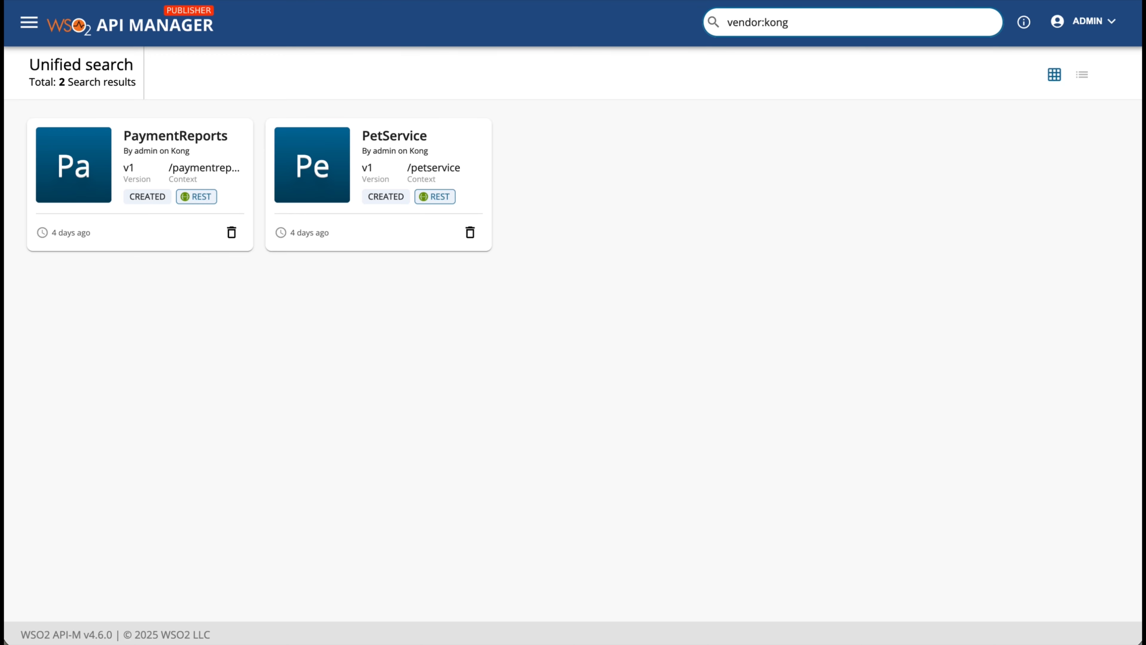
left_click(745, 163)
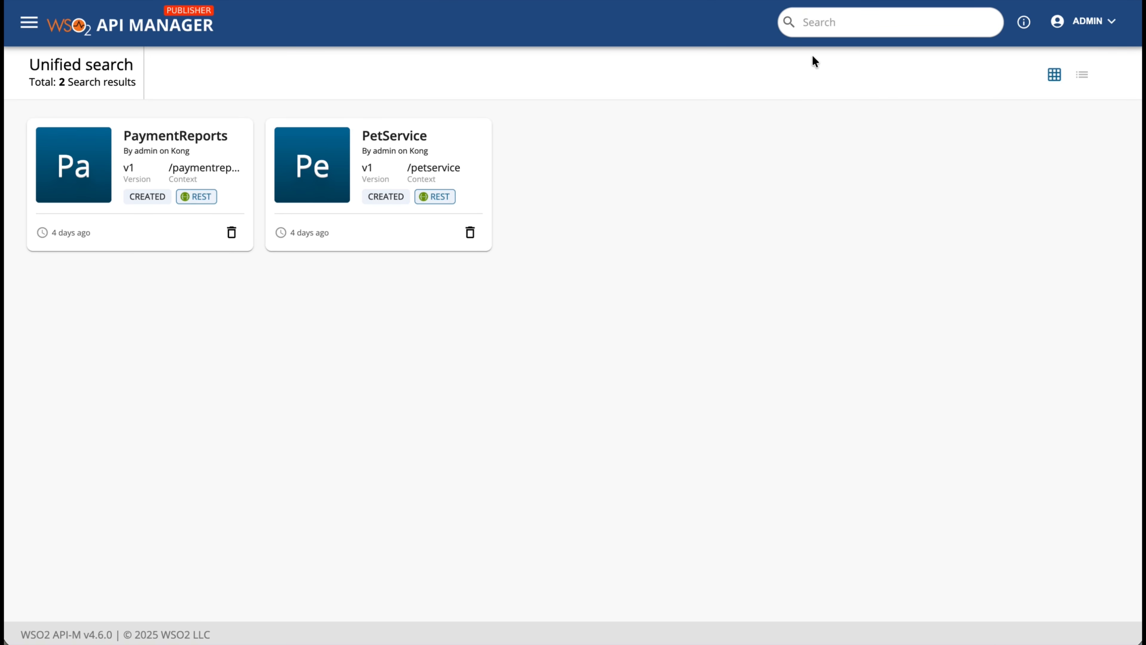
Search for 'Housing' and open the Housing Loan API
left_click(824, 26)
type("Housing")
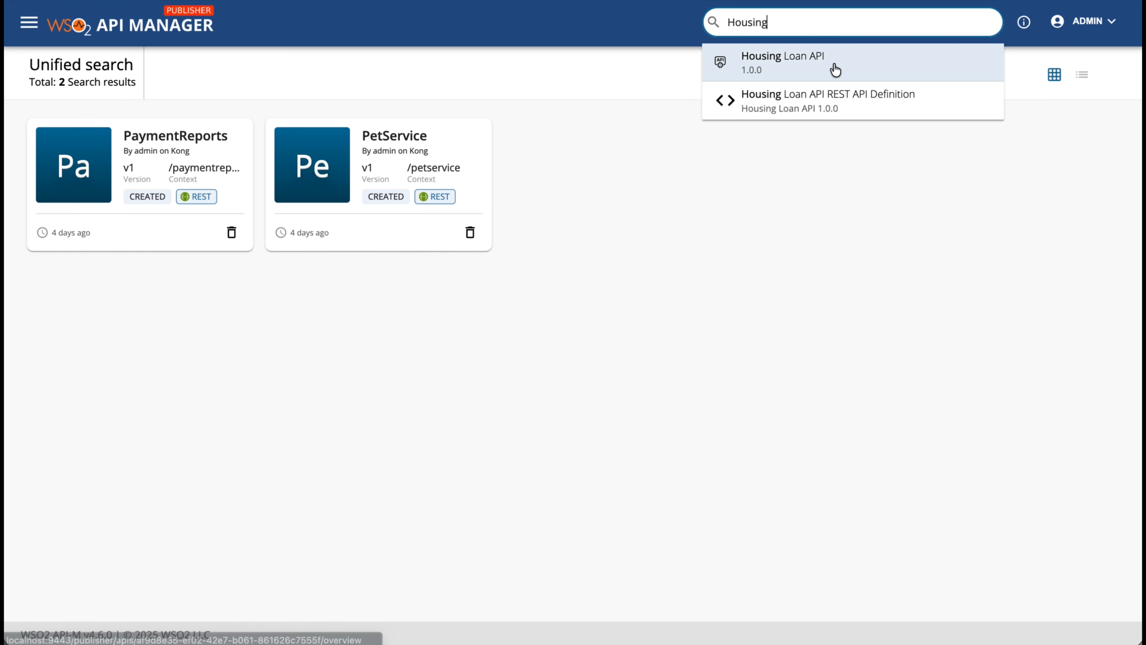
left_click(835, 69)
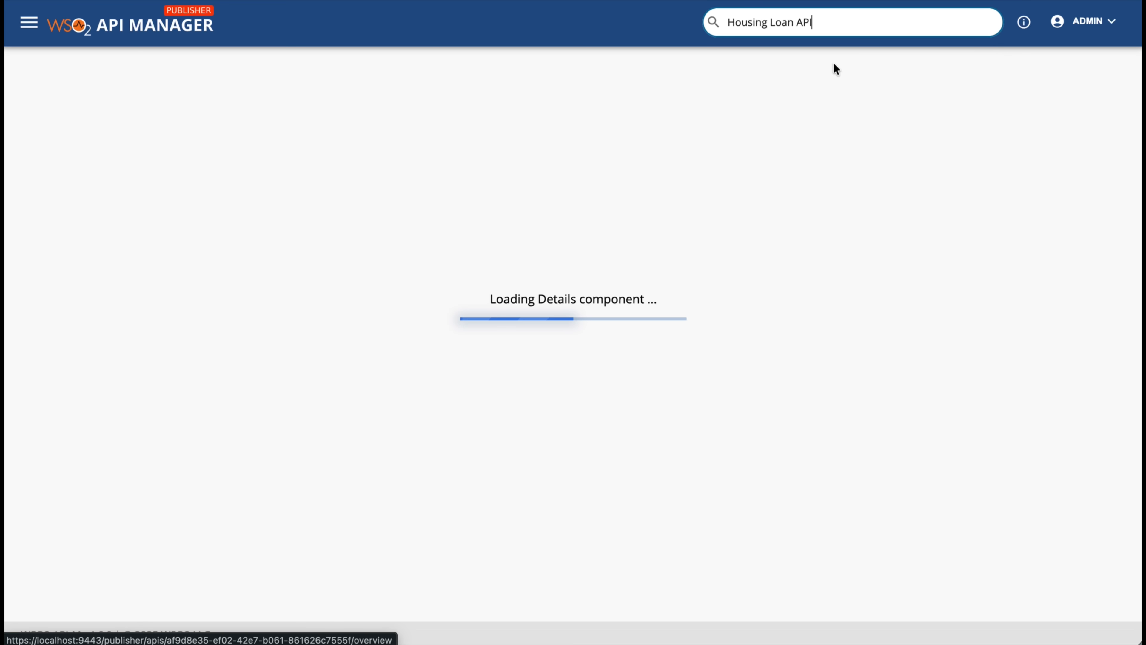
Upload the house image as the Housing Loan API thumbnail in Basic Info
left_click(72, 215)
left_click(71, 246)
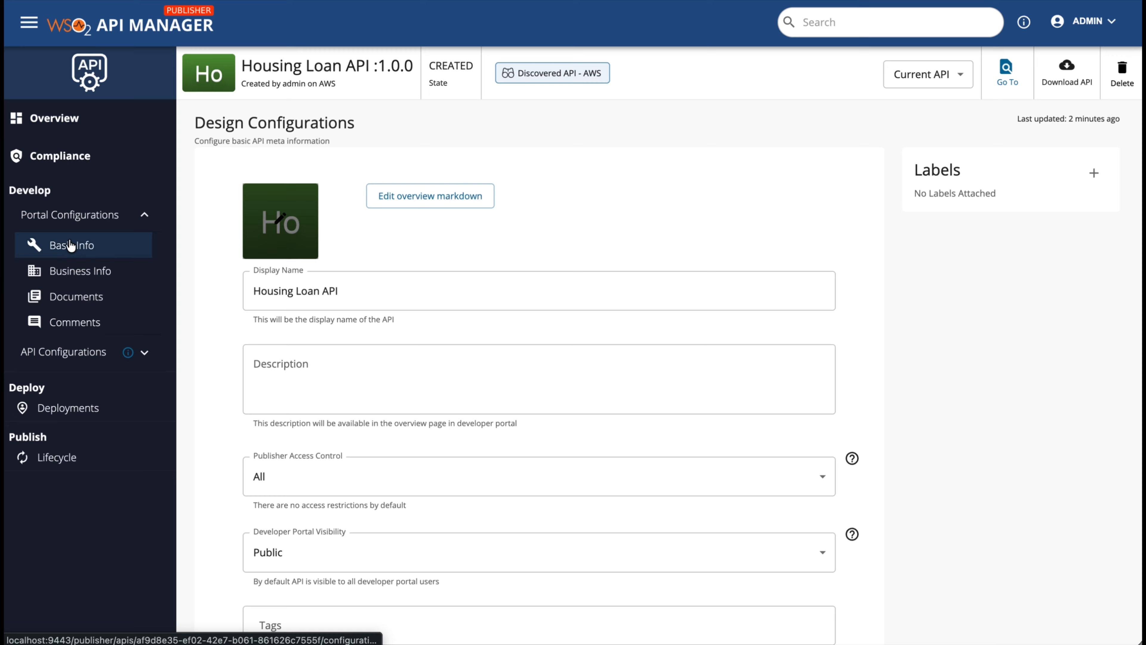
left_click(296, 223)
left_click(597, 296)
left_click(361, 141)
left_click(1100, 526)
left_click(408, 500)
Paste the housing-loan description, save Basic Info, and go to the API's Documents
left_click(313, 364)
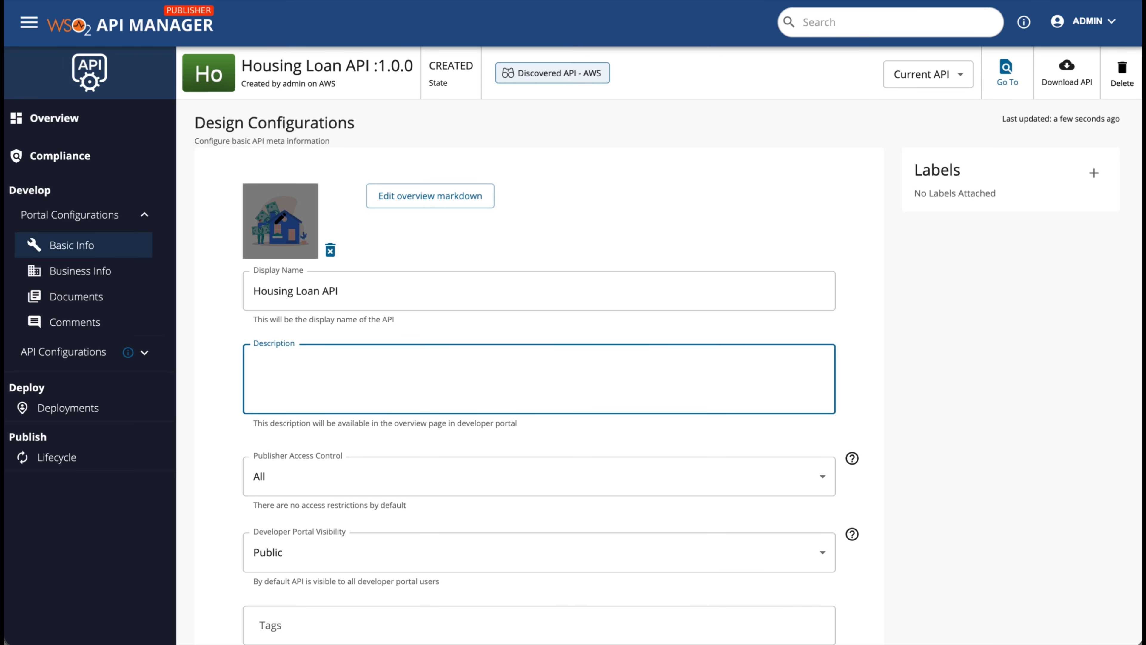
left_click(332, 369)
key("ctrl+v")
scroll(332, 407, "down", 10)
left_click(274, 571)
scroll(213, 365, "up", 10)
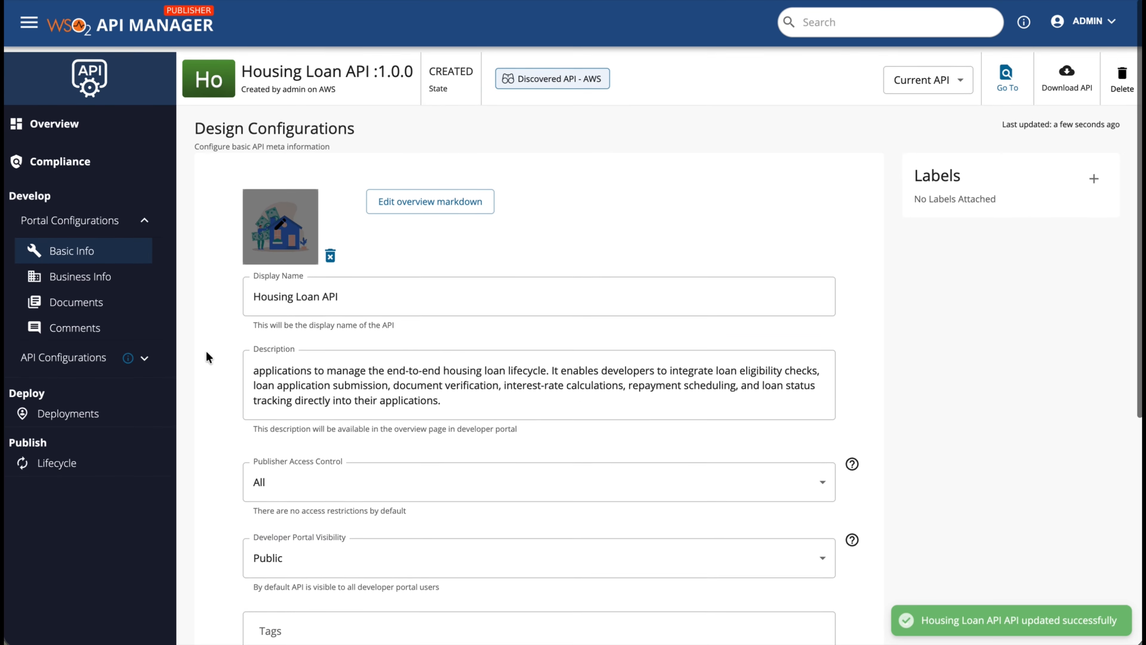
left_click(73, 301)
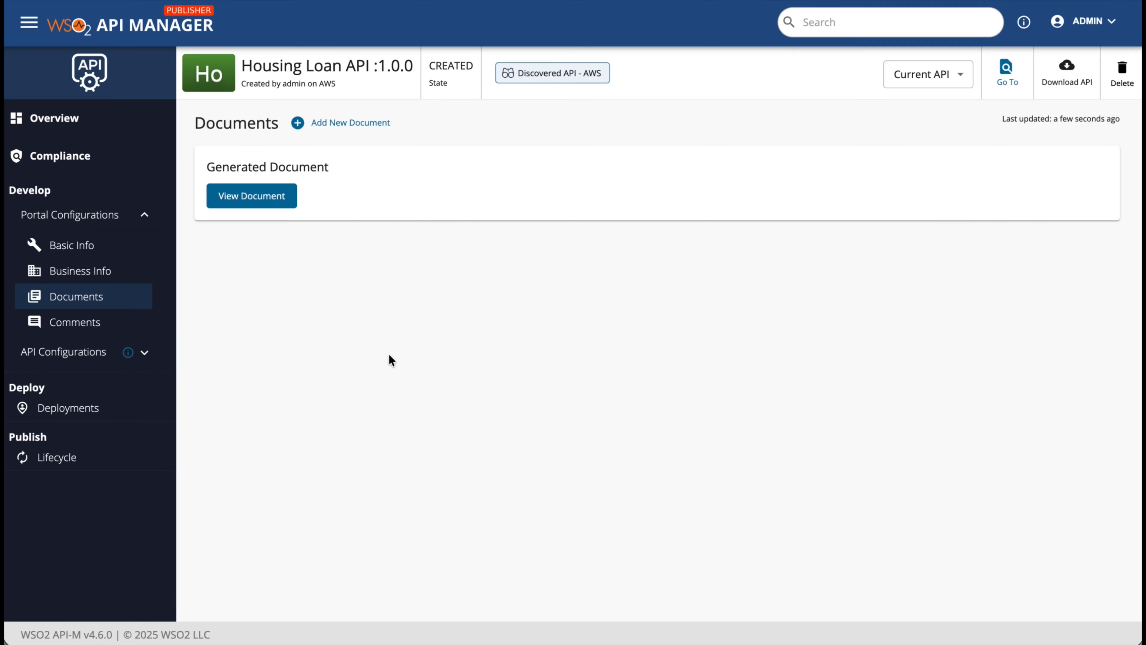
Create a Markdown document named 'Features' with a pasted summary
left_click(335, 124)
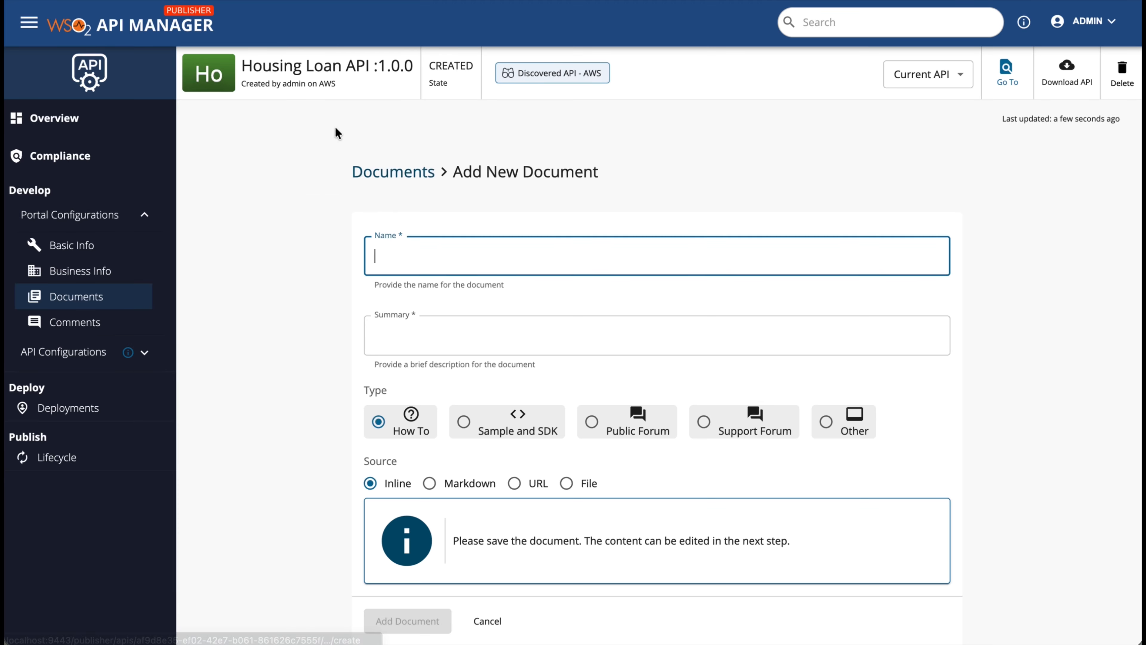
left_click(410, 251)
type("Features")
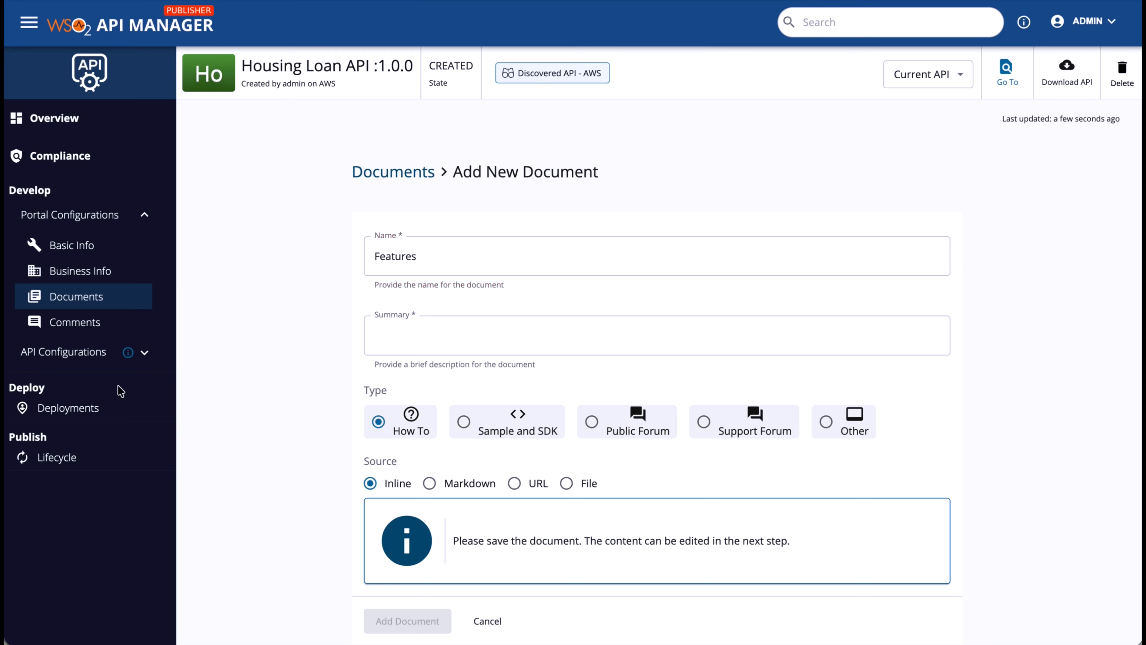
left_click(424, 335)
type("Explains the features and benefits of the Housing Loan API")
left_click(430, 483)
scroll(456, 485, "down", 2)
left_click(395, 587)
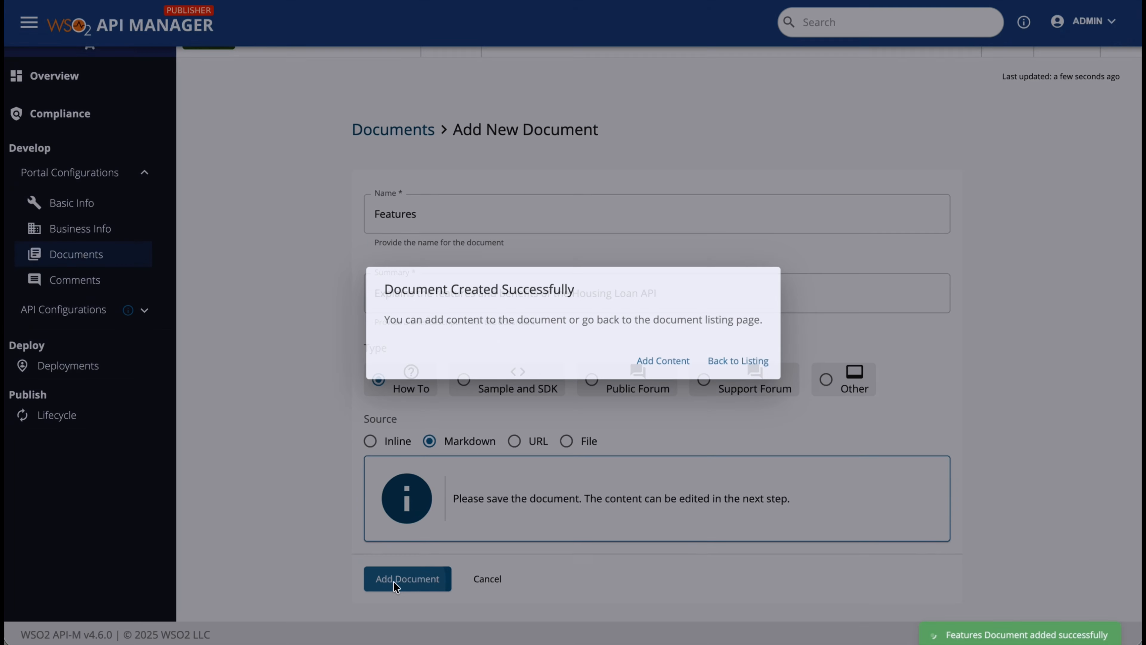
Replace the Features placeholder with the Housing Loan API markdown content and save it
left_click(648, 368)
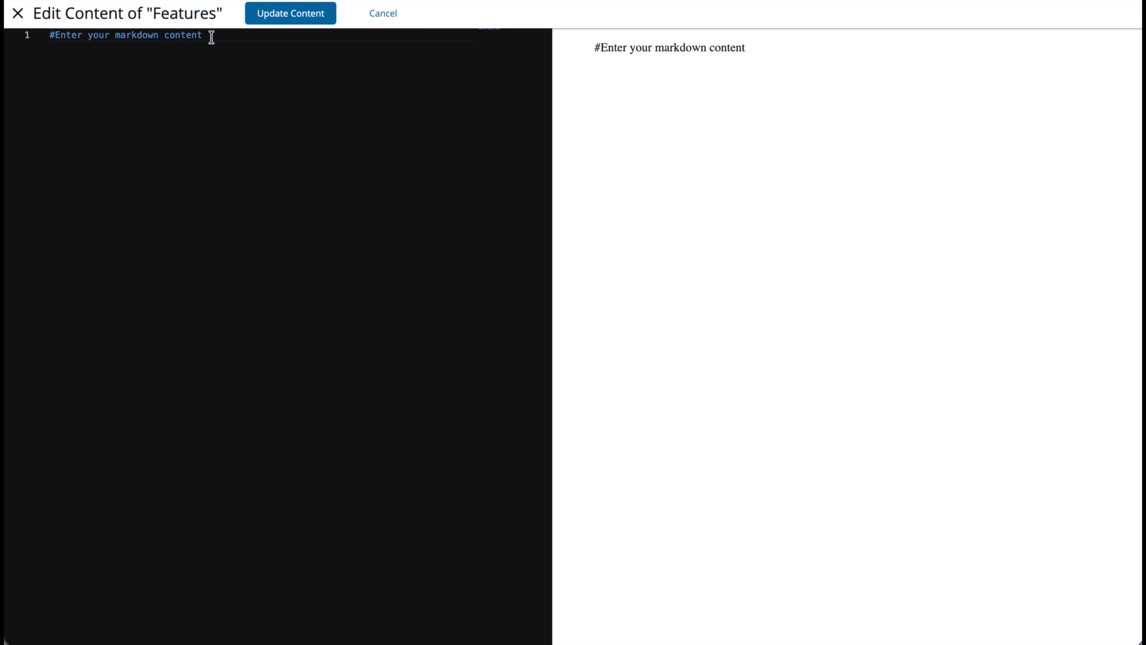
key("super+a")
key("BackSpace")
key("super+v")
left_click(18, 14)
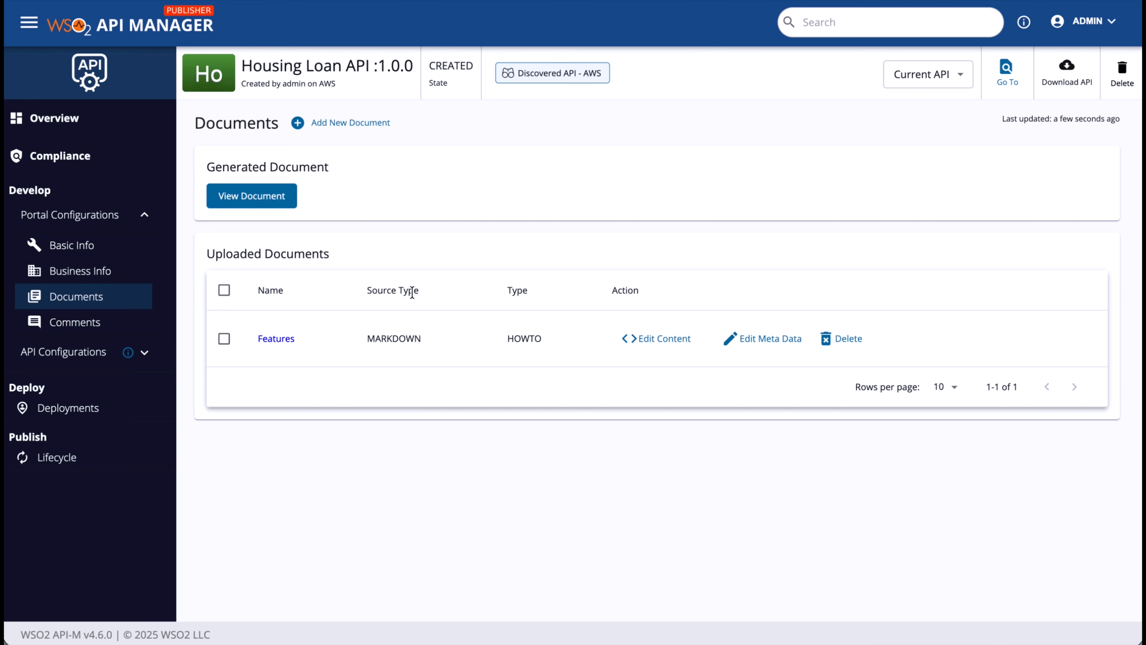
Publish the Housing Loan API from its Lifecycle page
left_click(61, 459)
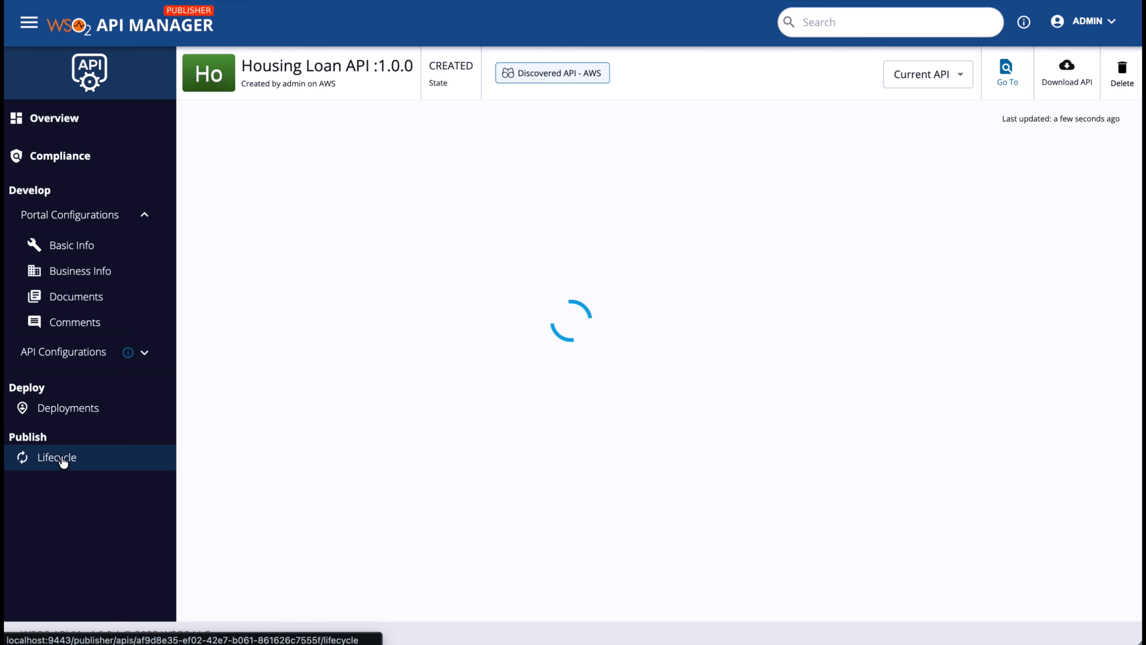
left_click(221, 396)
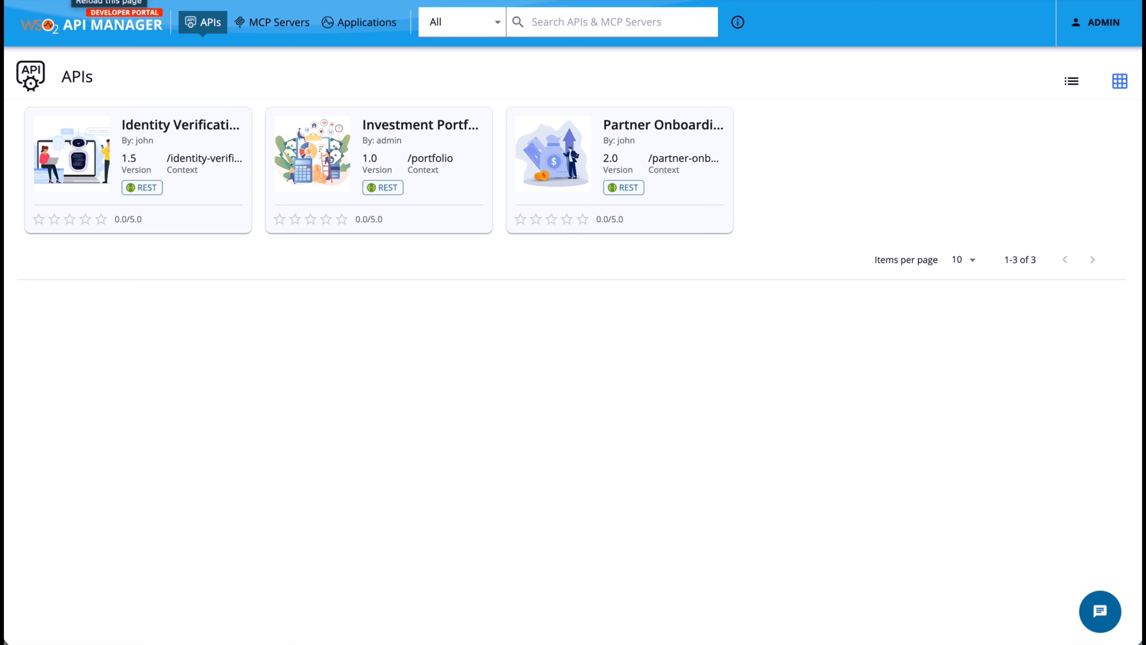
Reload the Developer Portal APIs page so Housing Loan API is listed
left_click(68, 0)
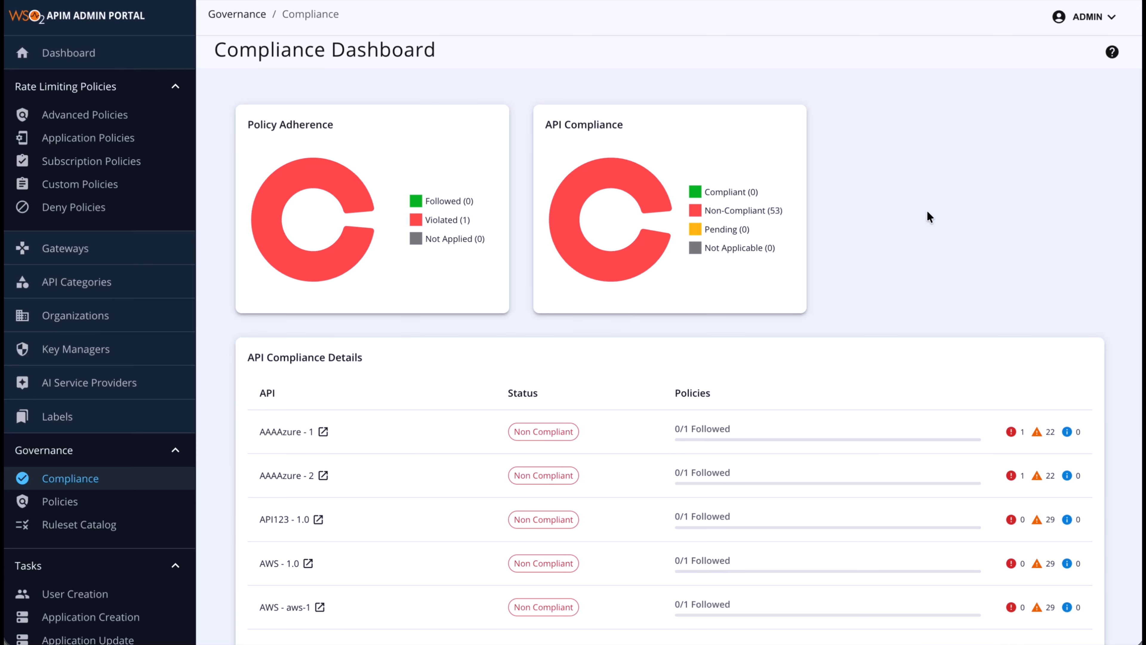
scroll(928, 212, "down", 5)
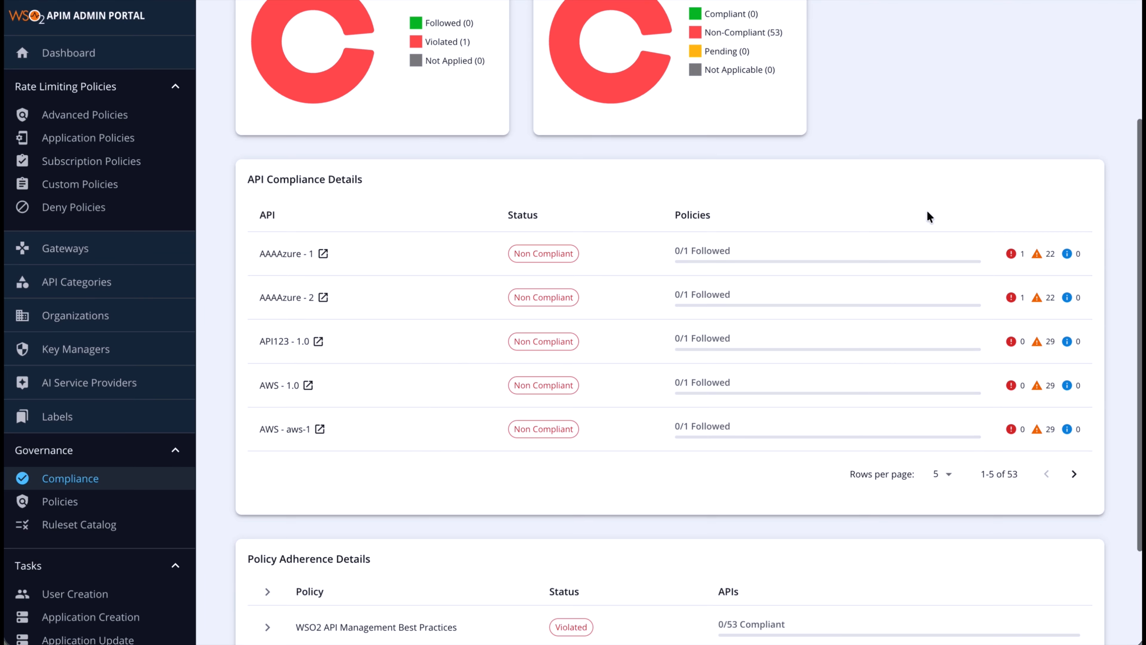
scroll(927, 211, "up", 5)
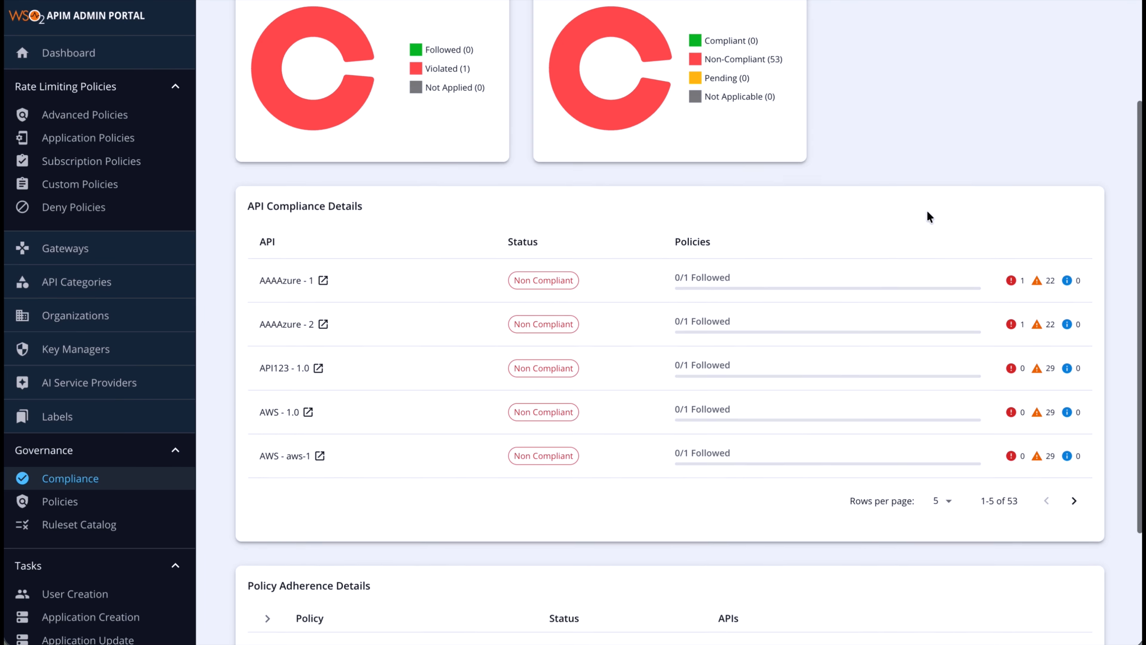
scroll(926, 210, "up", 1)
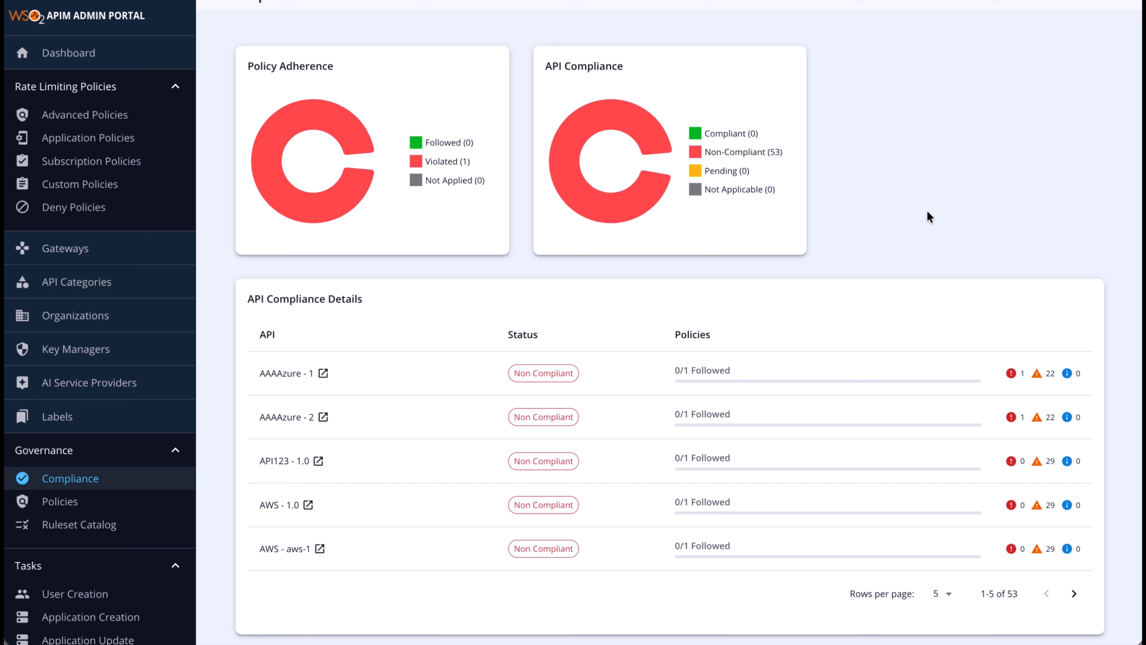
scroll(926, 211, "up", 2)
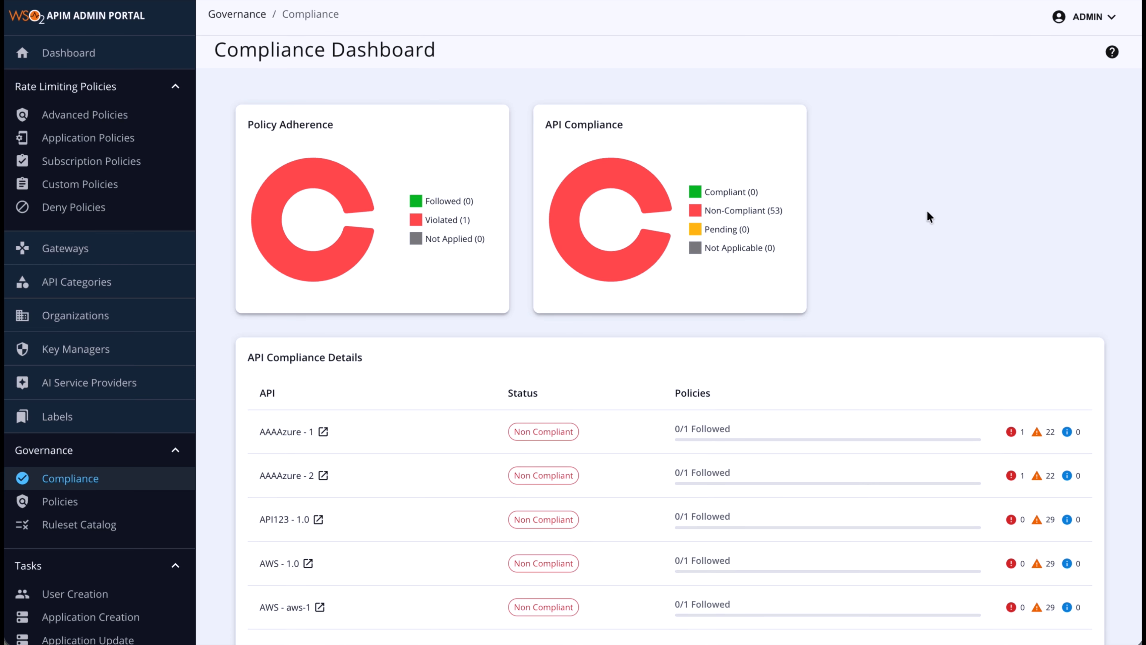
scroll(927, 211, "down", 3)
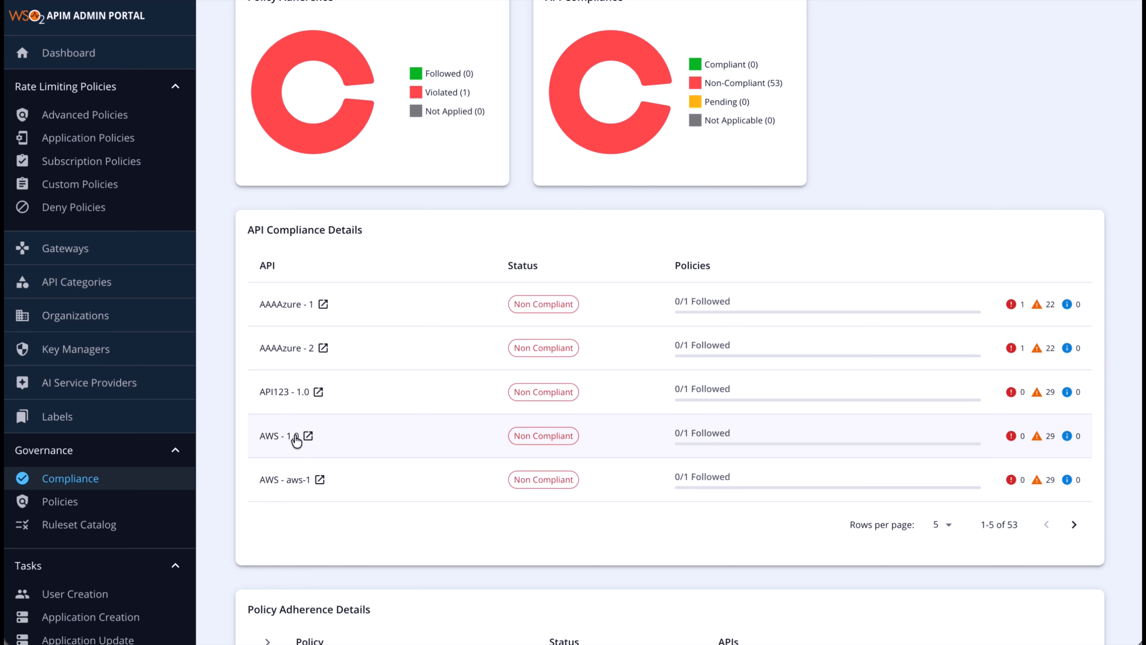
Review AWS 1.0's WSO2 REST API Design Guidelines warnings, then return to the compliance dashboard
left_click(281, 436)
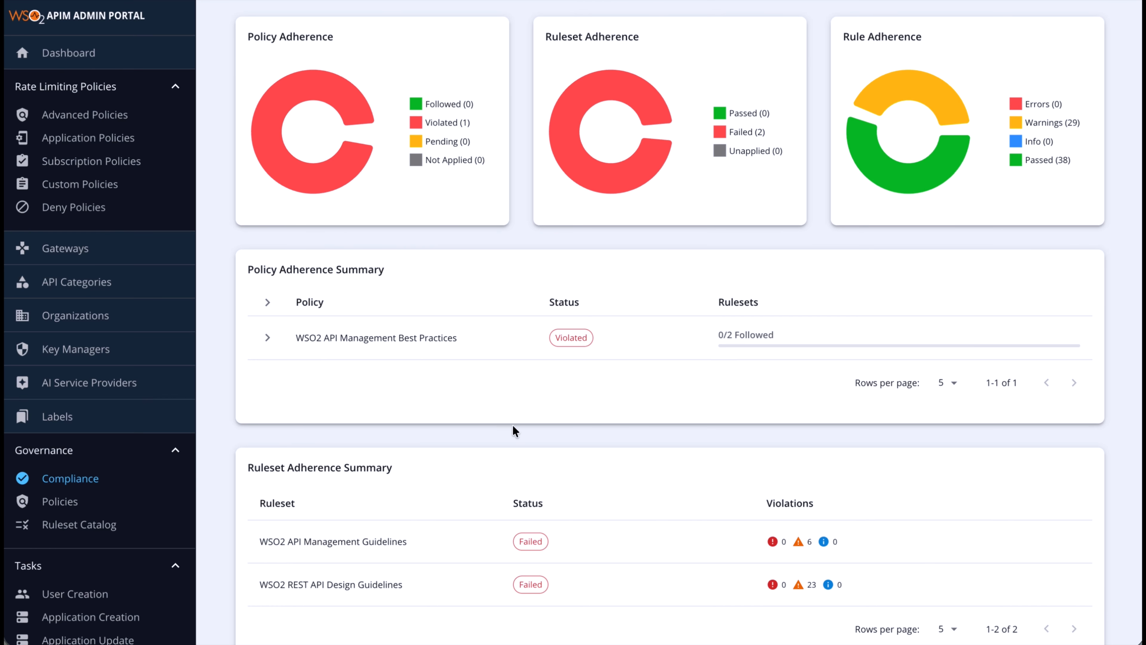
scroll(512, 424, "down", 7)
left_click(385, 408)
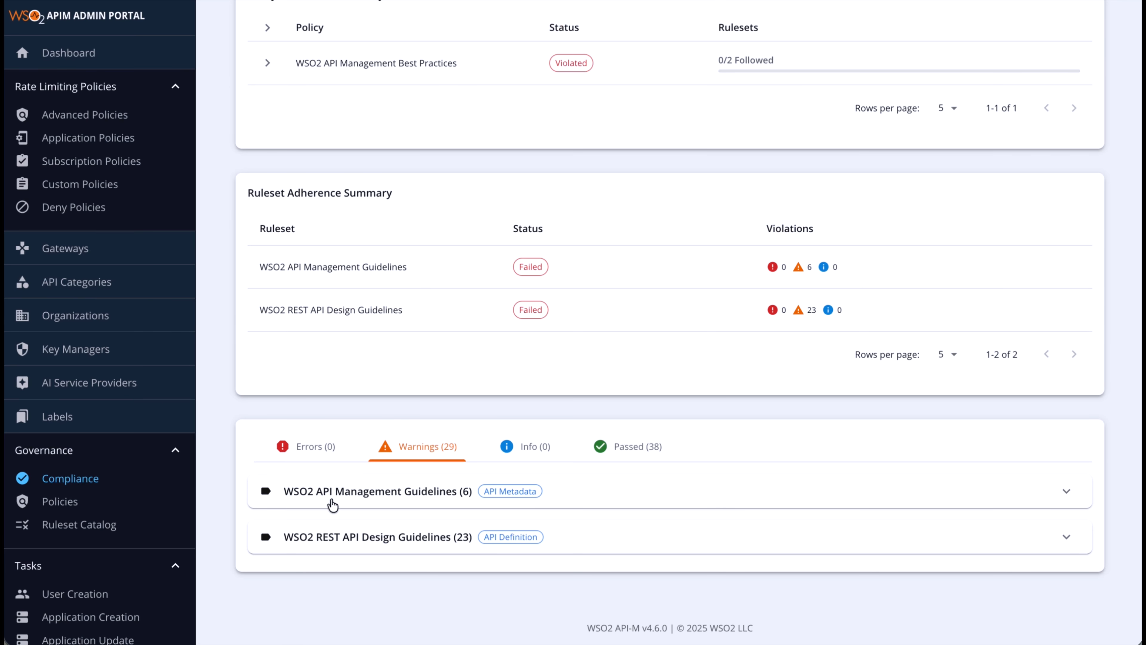
left_click(309, 536)
scroll(310, 536, "down", 3)
scroll(311, 534, "down", 2)
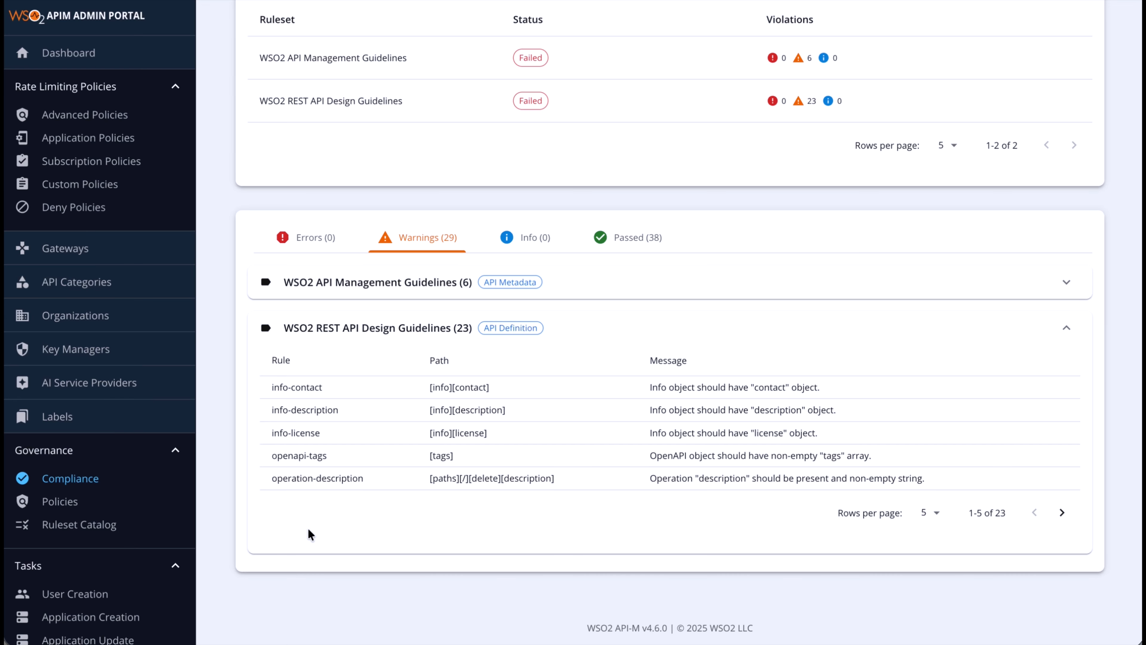
left_click(107, 478)
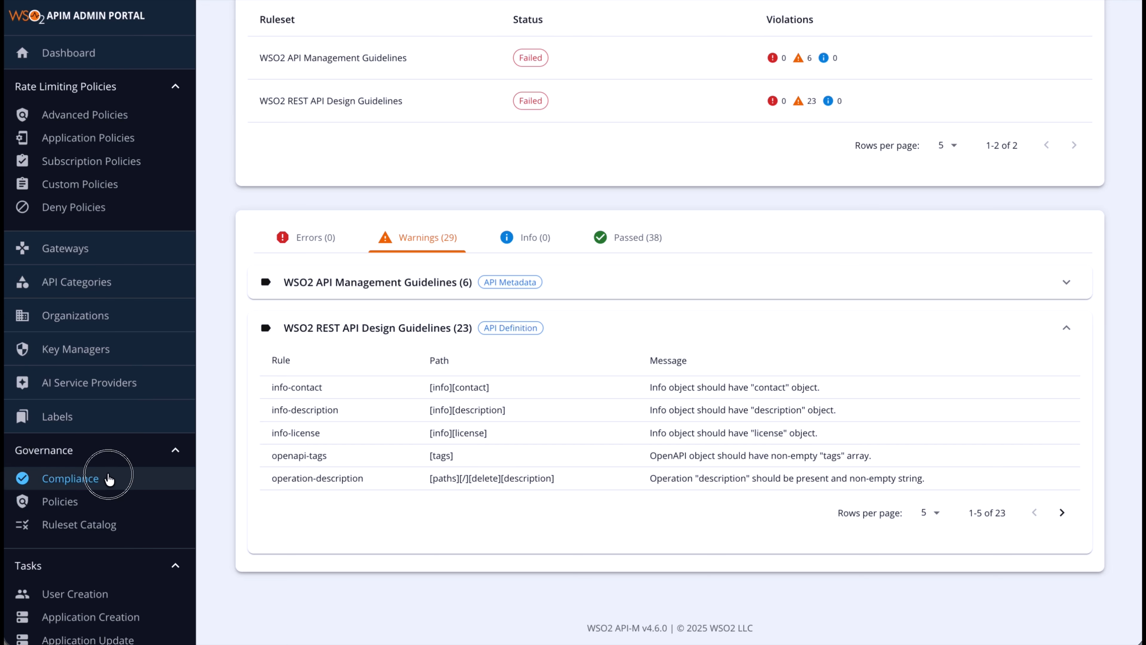
scroll(396, 456, "up", 7)
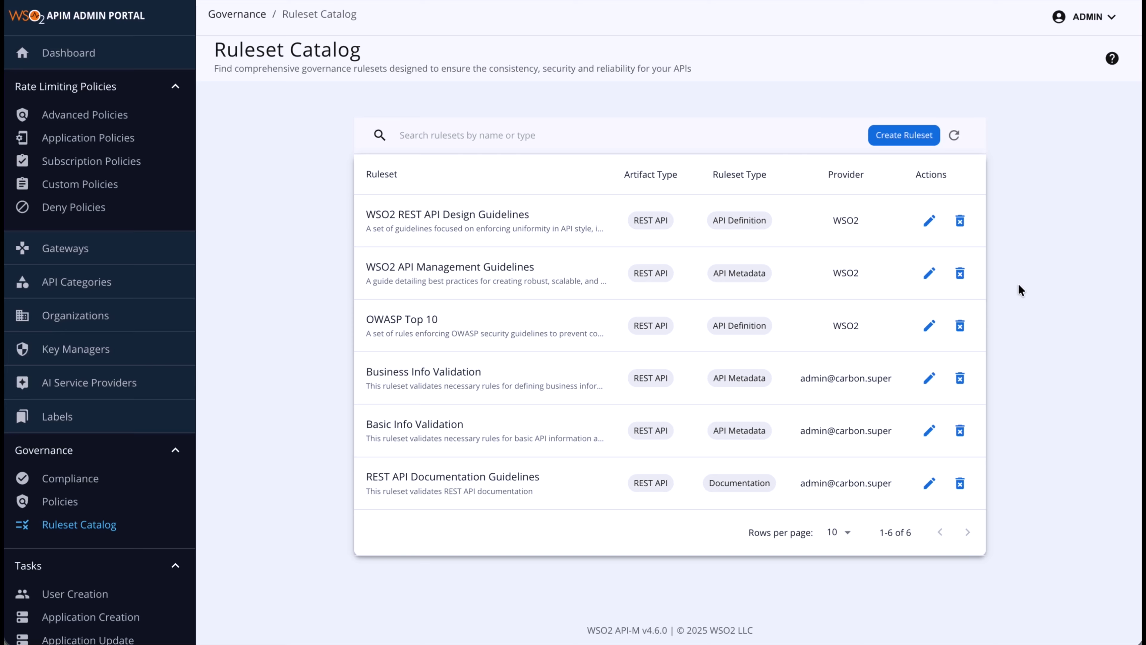
left_click(928, 378)
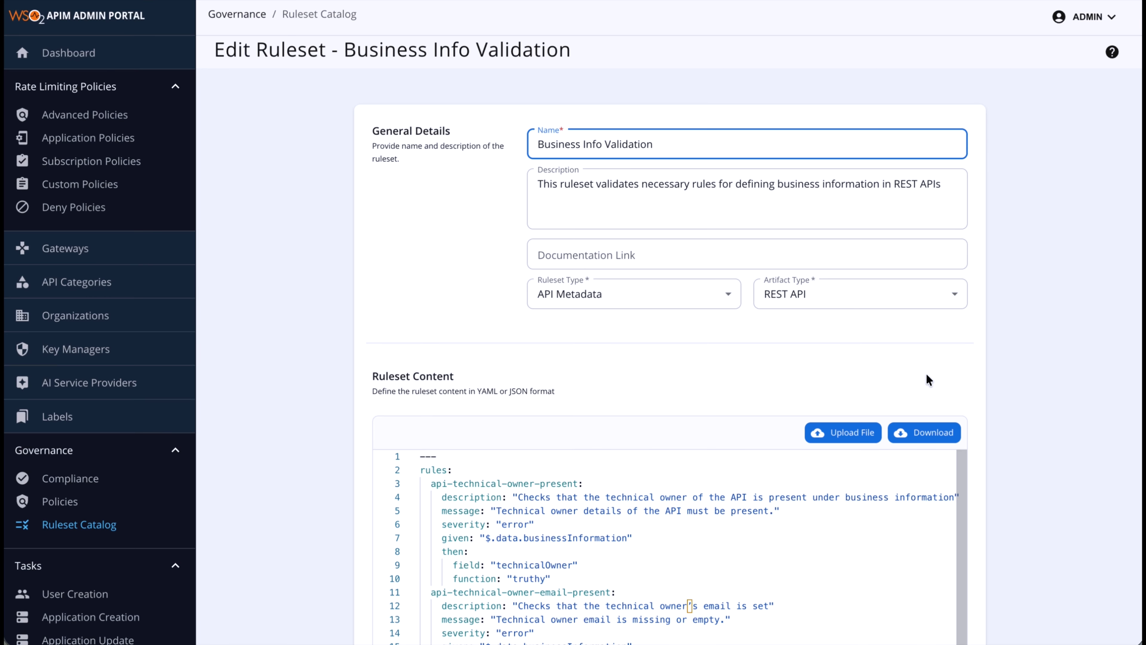
scroll(297, 344, "down", 3)
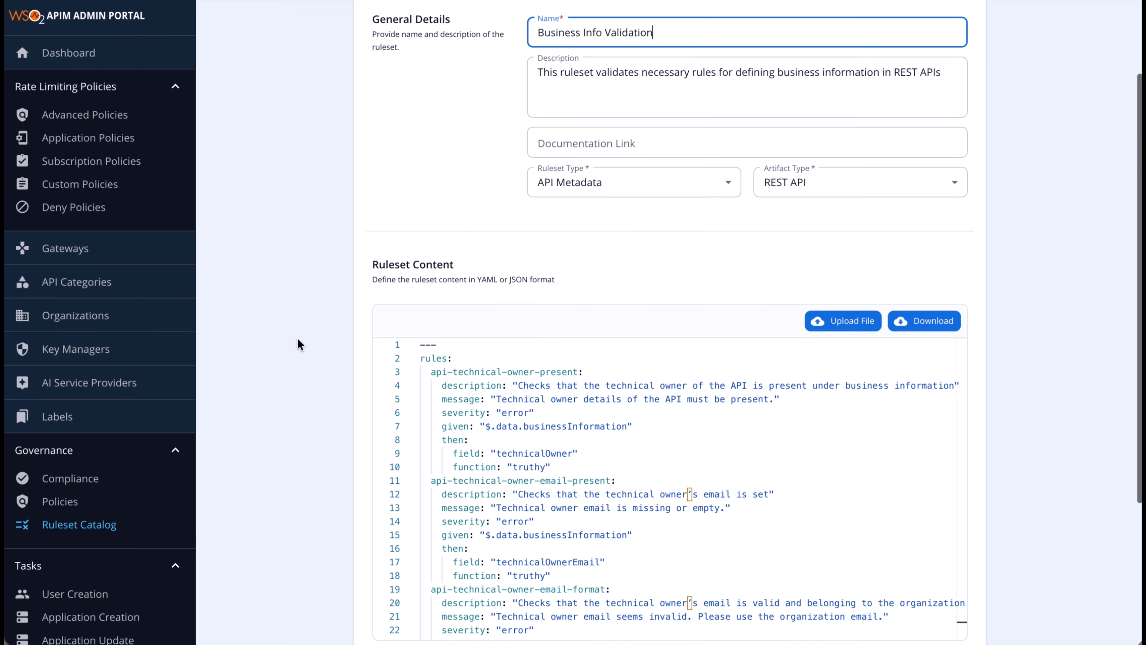
scroll(297, 339, "down", 4)
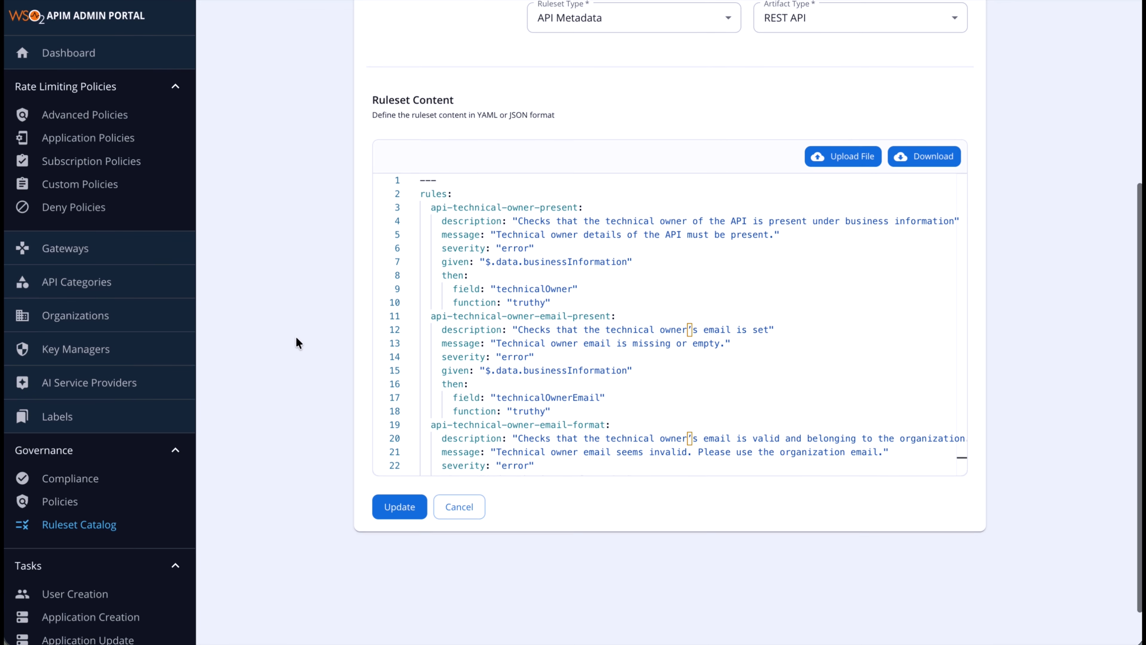
scroll(599, 338, "down", 4)
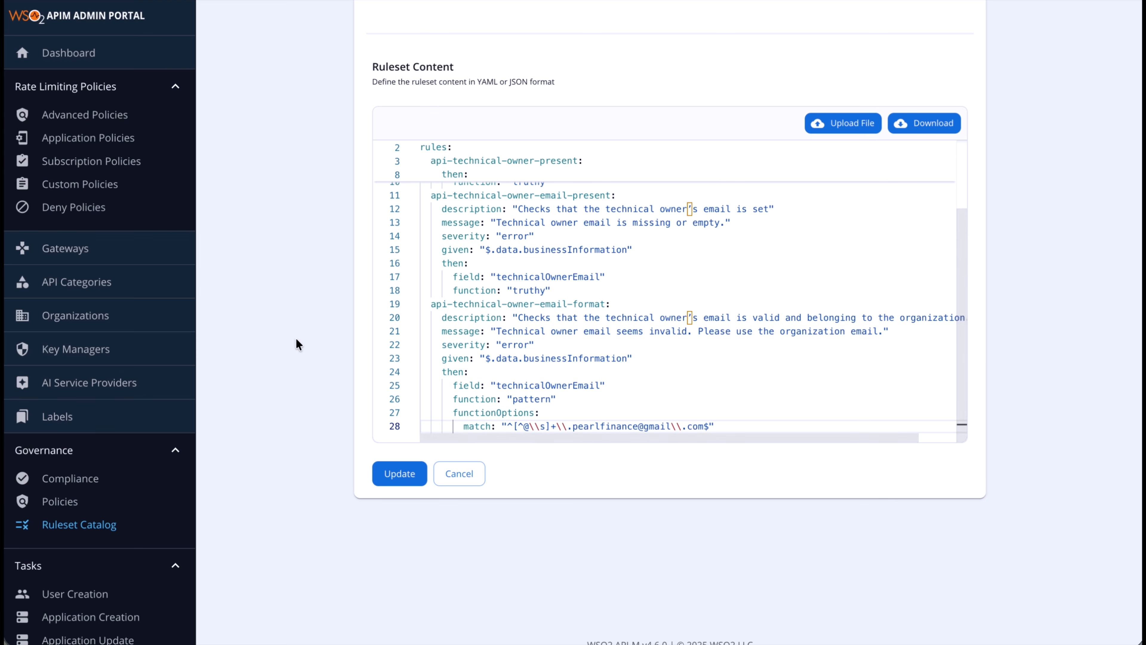
scroll(295, 337, "up", 7)
left_click(172, 525)
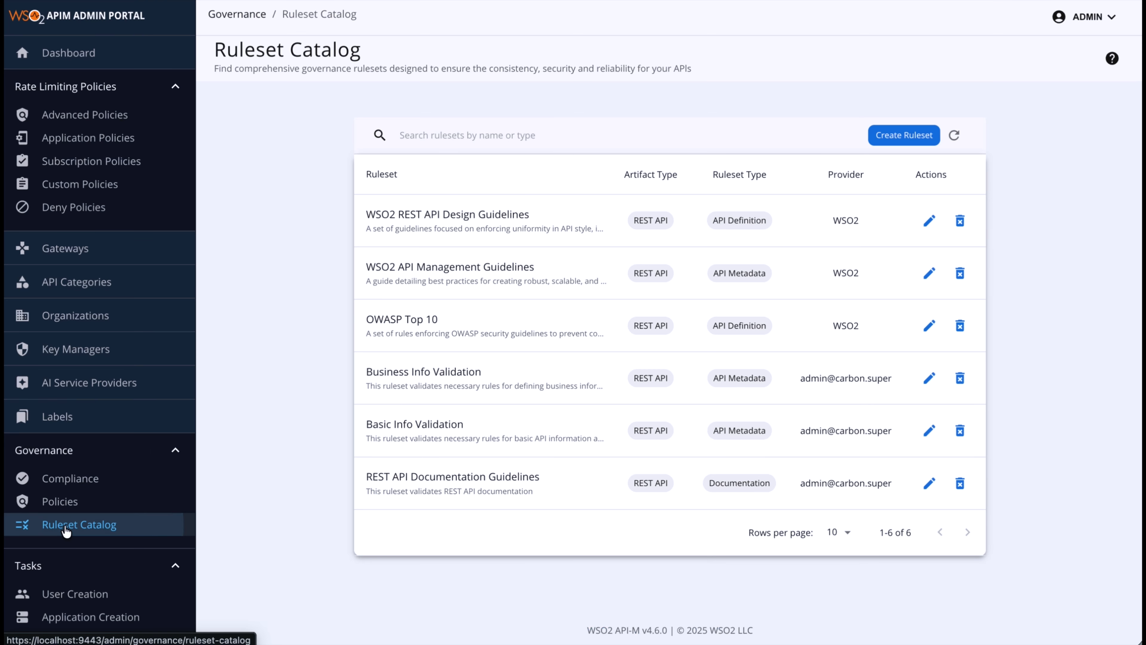
left_click(929, 430)
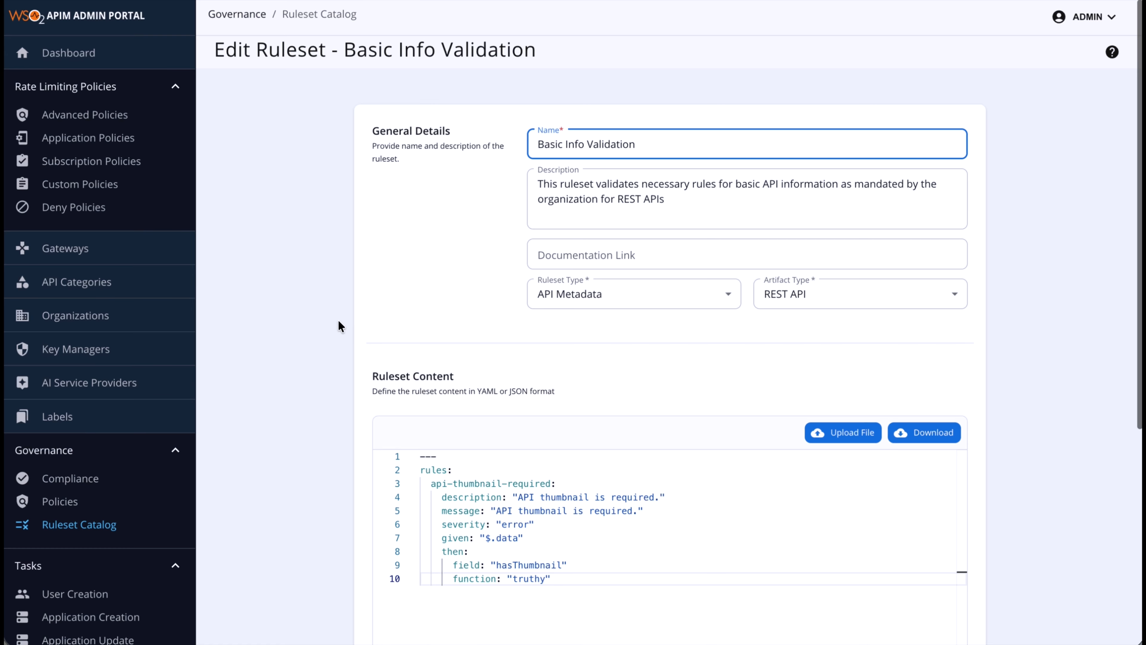
scroll(339, 321, "down", 4)
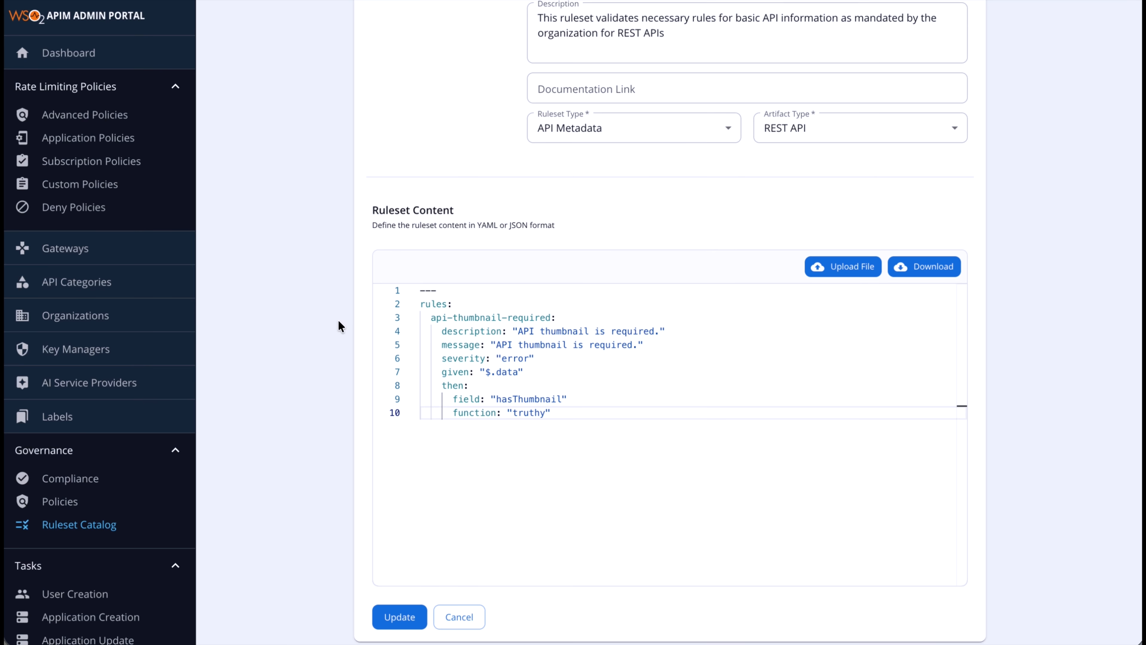
scroll(338, 320, "up", 4)
left_click(86, 524)
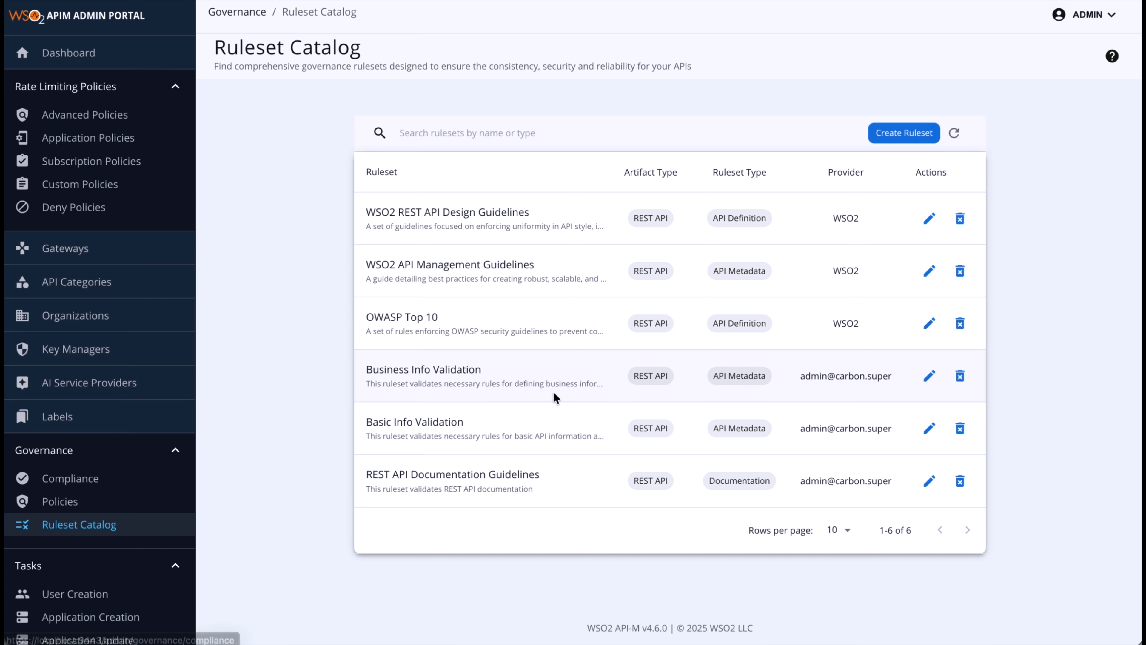
left_click(930, 482)
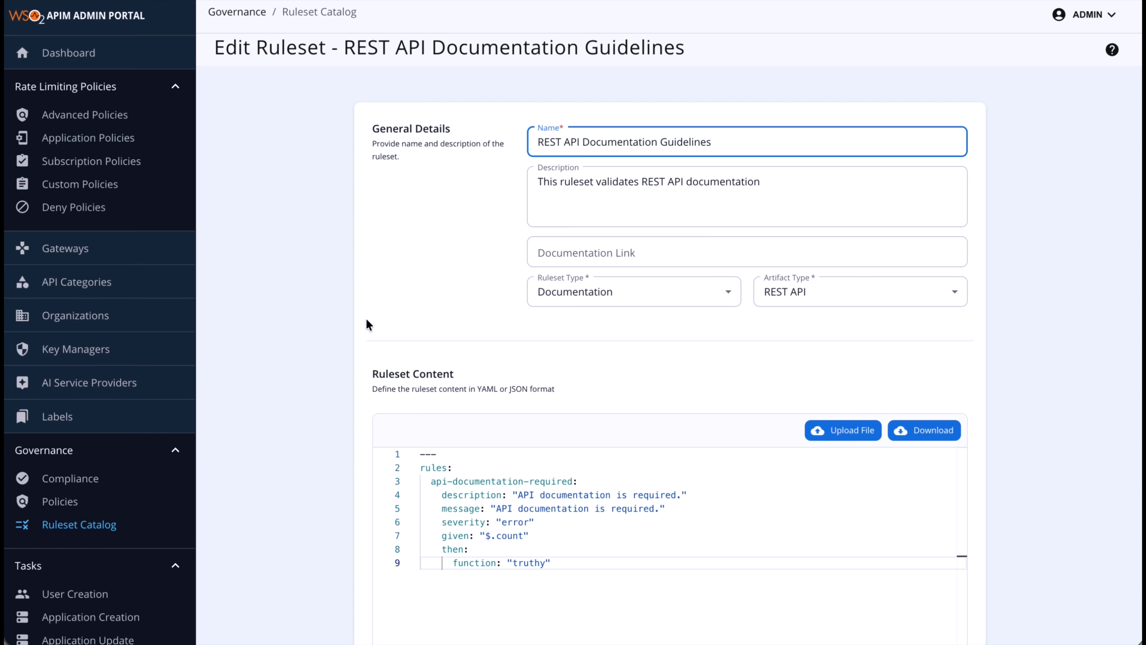
scroll(366, 323, "down", 2)
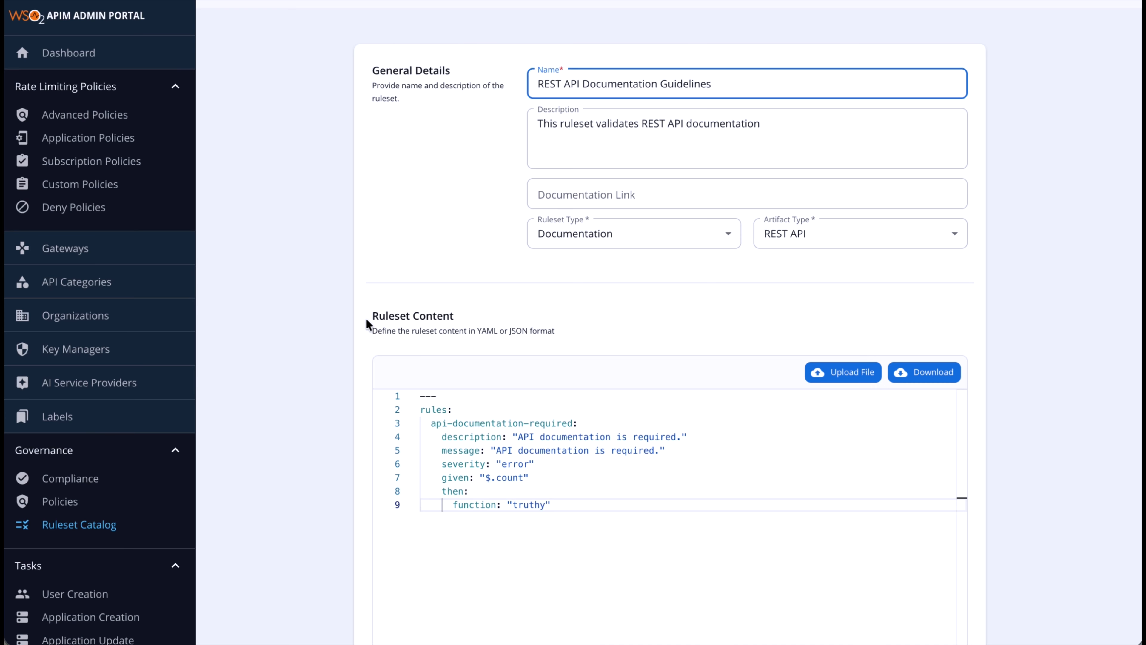
scroll(366, 323, "up", 2)
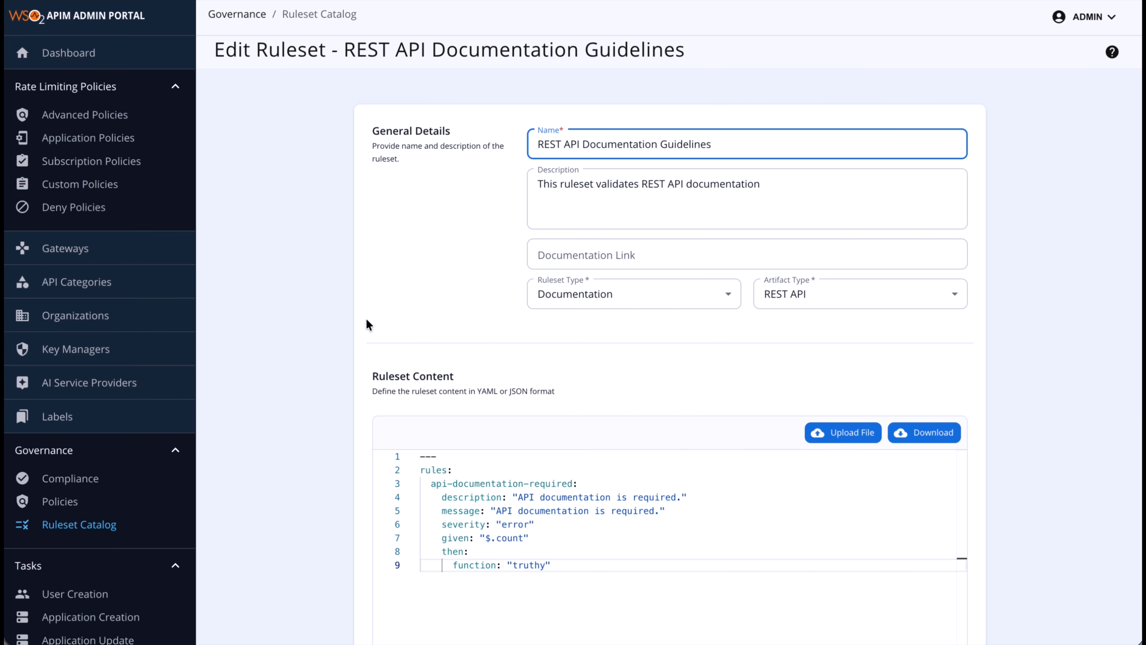
left_click(79, 524)
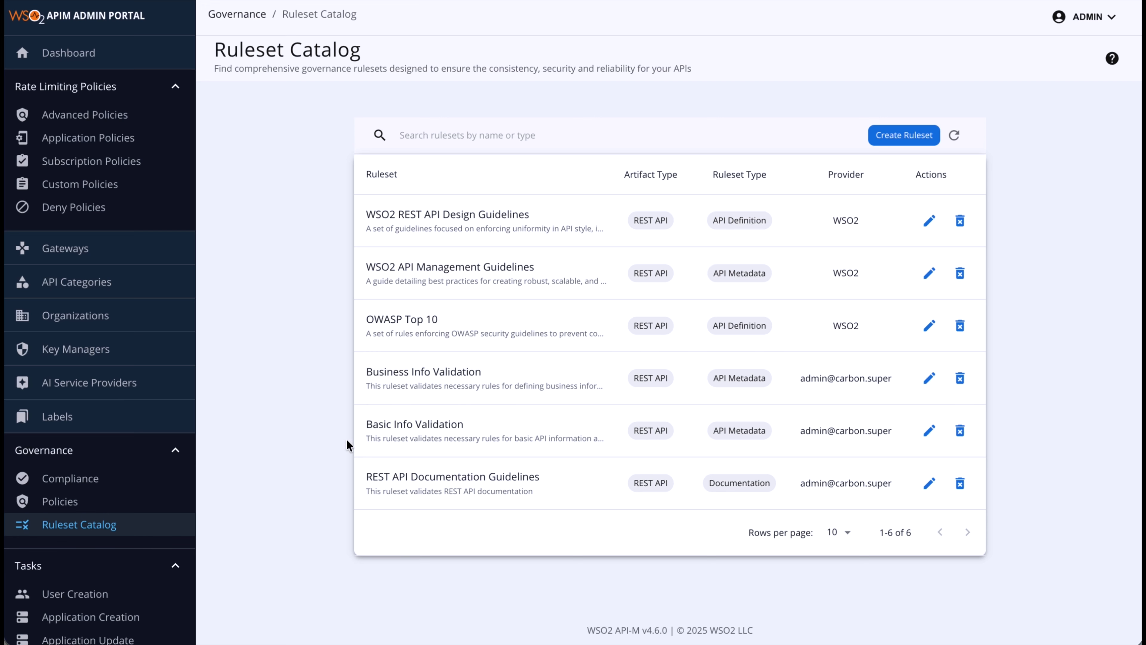
Start a governance policy named 'Organizational Mandates' describing mandates enforced before publishing an API
left_click(66, 509)
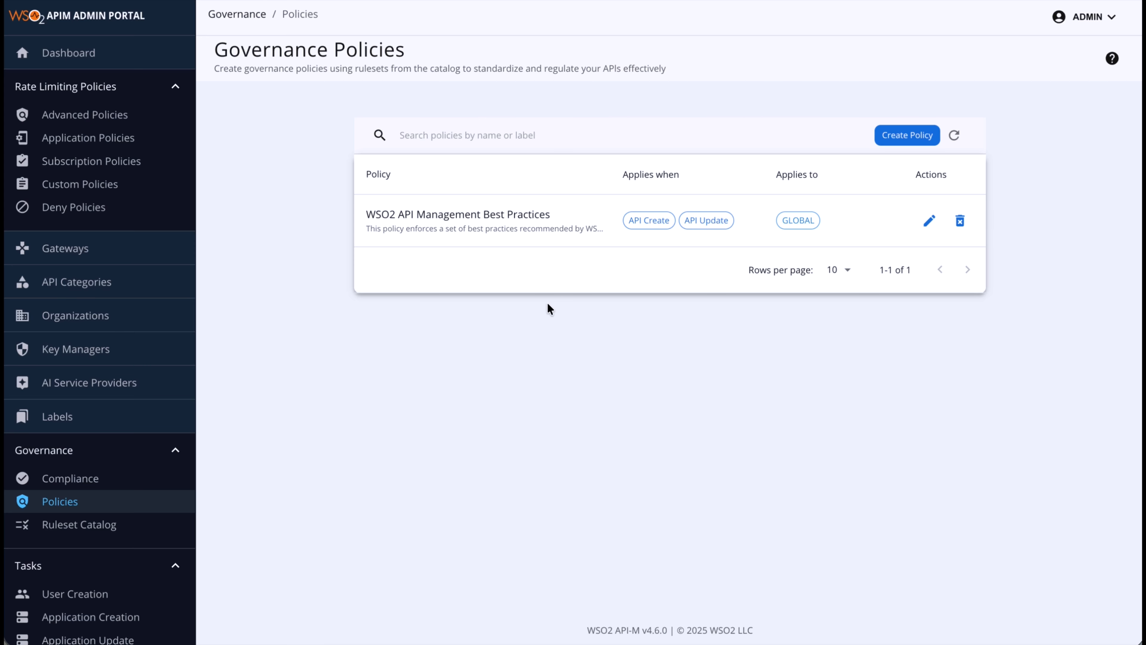
left_click(911, 138)
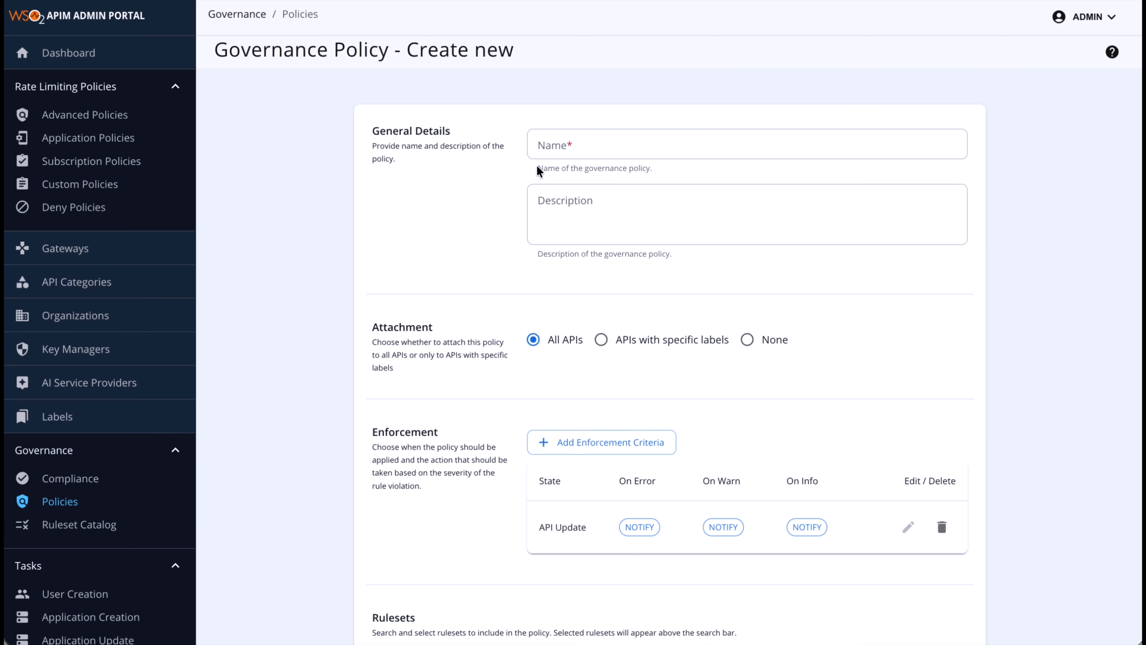
left_click(578, 138)
type("Organizational Mandates")
left_click(436, 91)
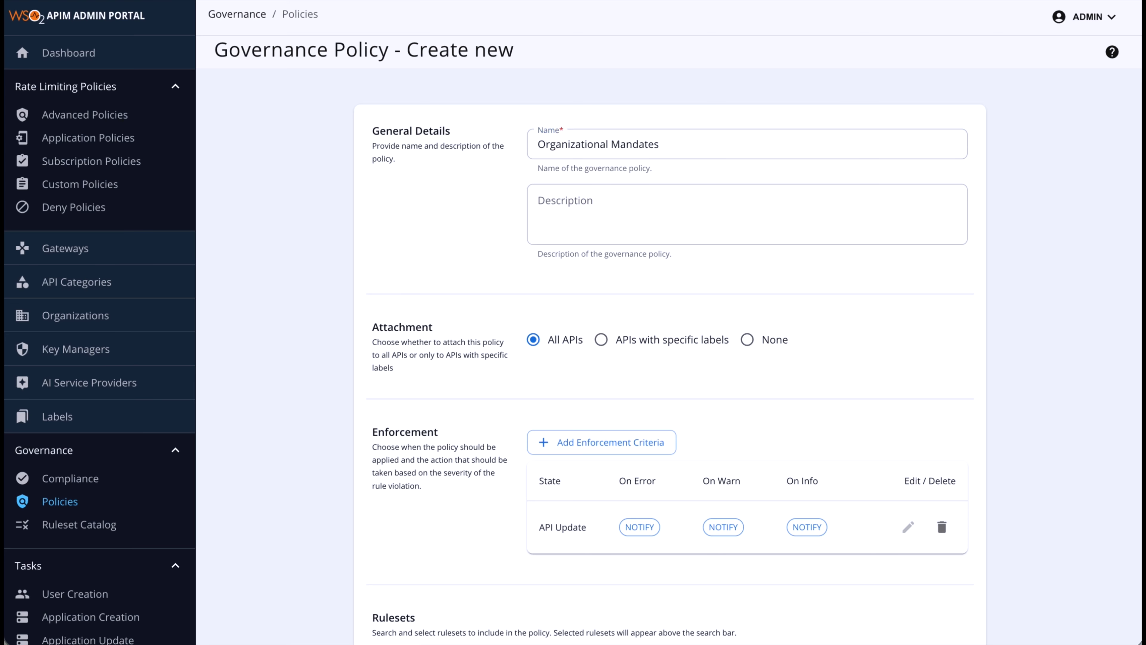
left_click(544, 225)
type("This policy enforces a set of organizational mandates before publishing an API")
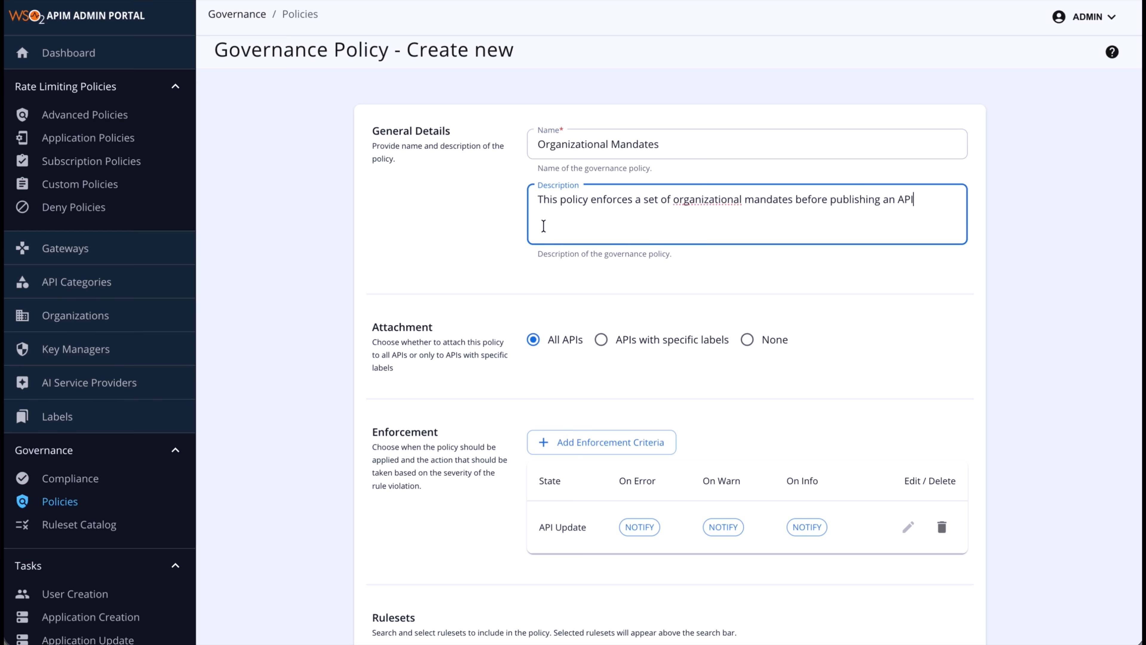
left_click(573, 367)
scroll(573, 367, "down", 1)
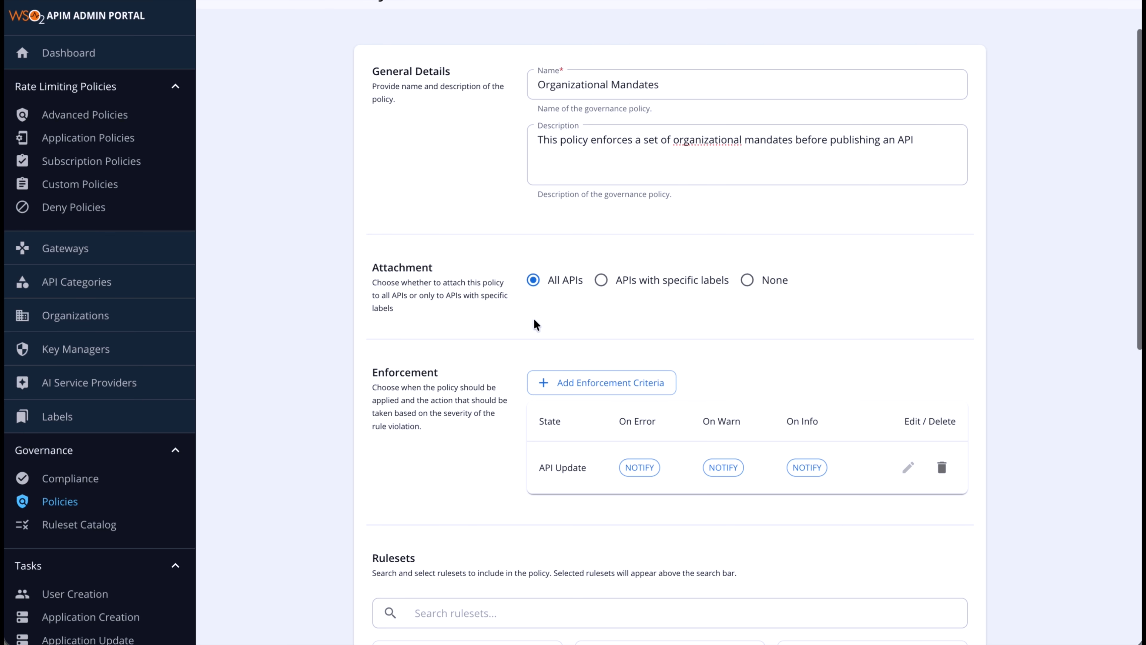
scroll(585, 323, "down", 2)
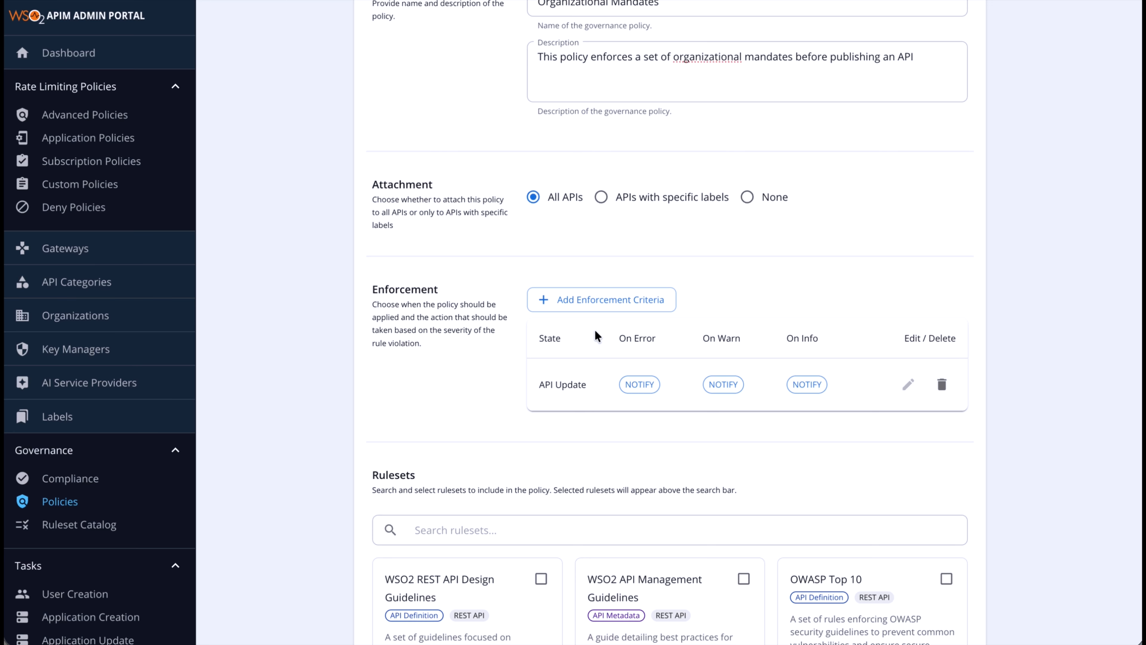
Replace the API Update criterion with an API Publish criterion that blocks Error violations
left_click(940, 364)
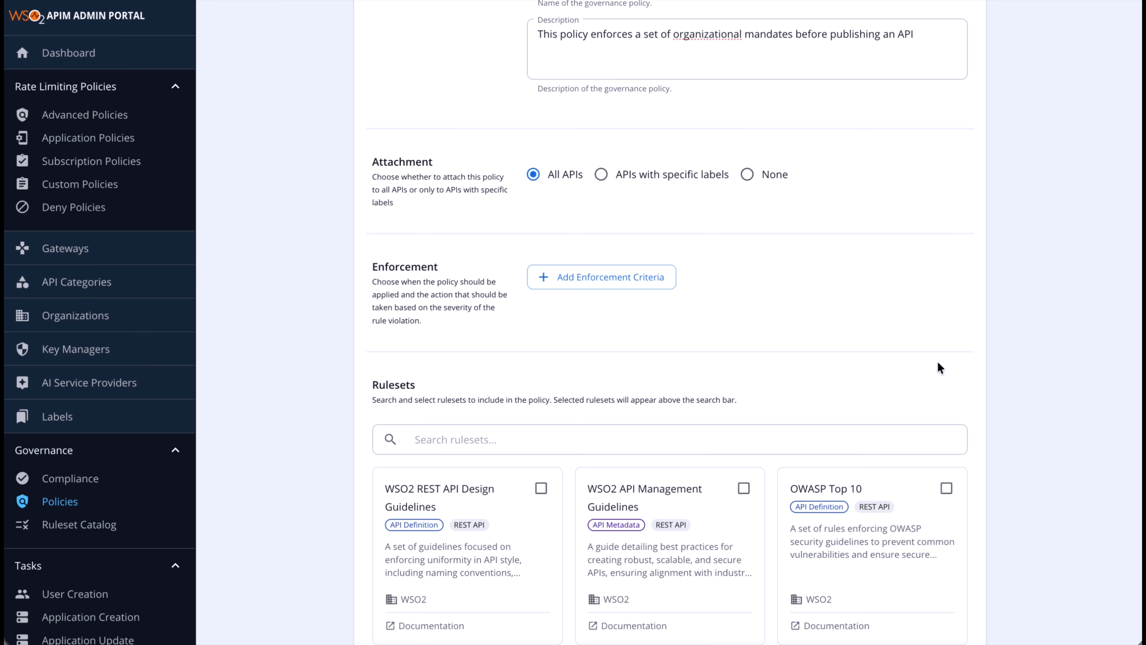
left_click(583, 277)
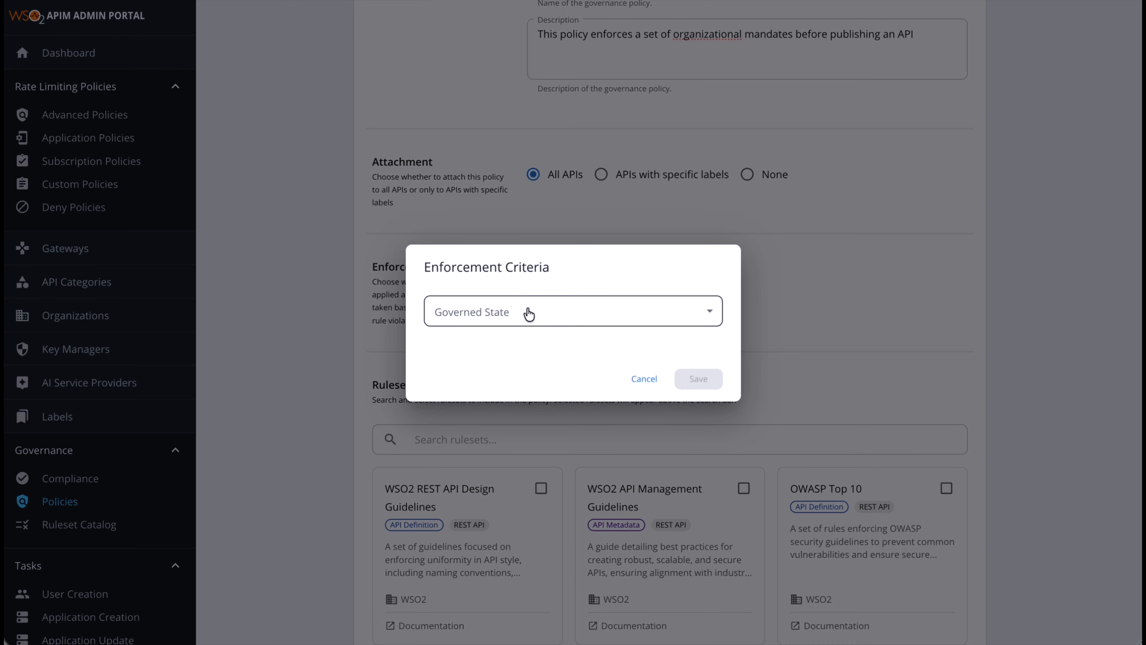
left_click(521, 311)
left_click(474, 419)
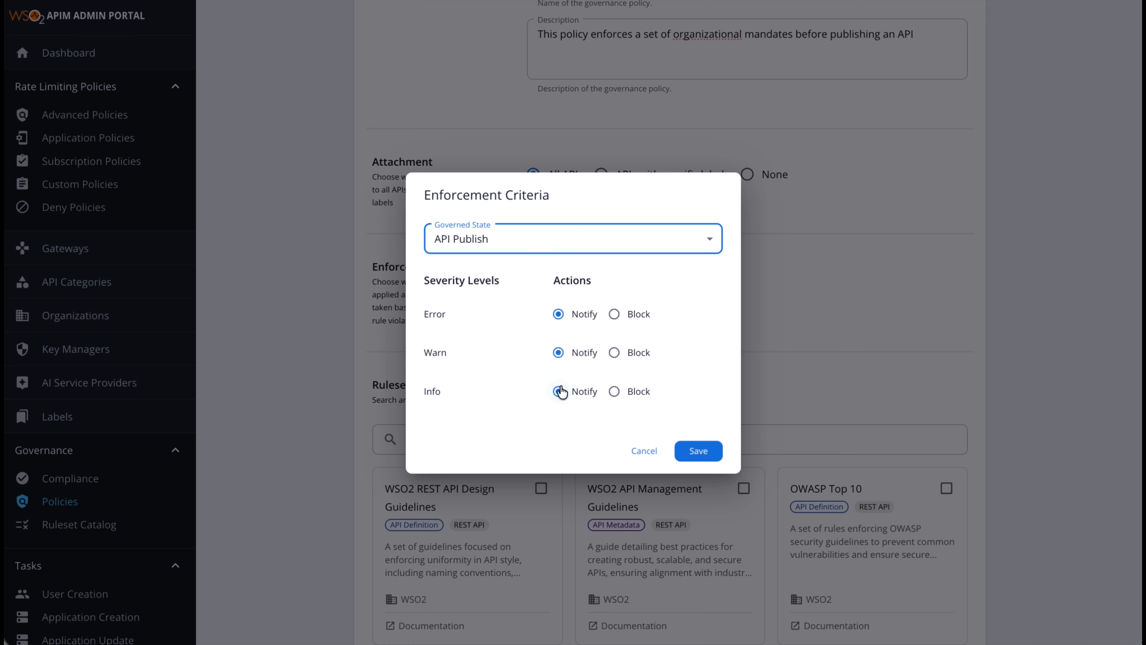
left_click(618, 317)
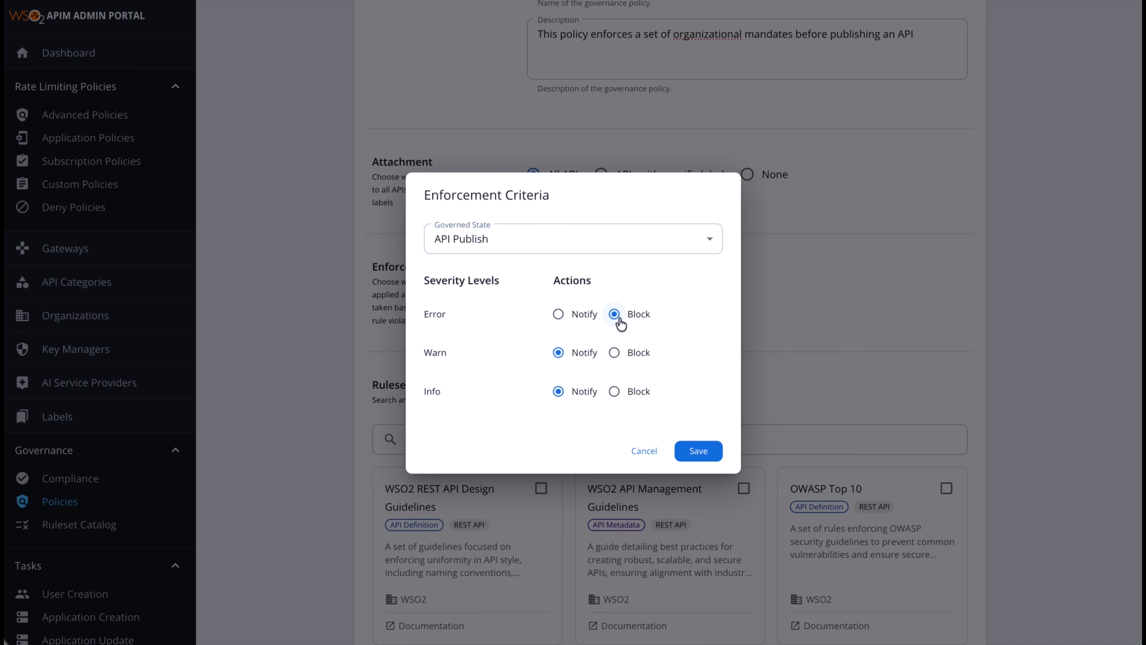
left_click(698, 451)
Select Business Info Validation, Basic Info Validation and REST API Documentation Guidelines, then create the policy
scroll(704, 451, "down", 8)
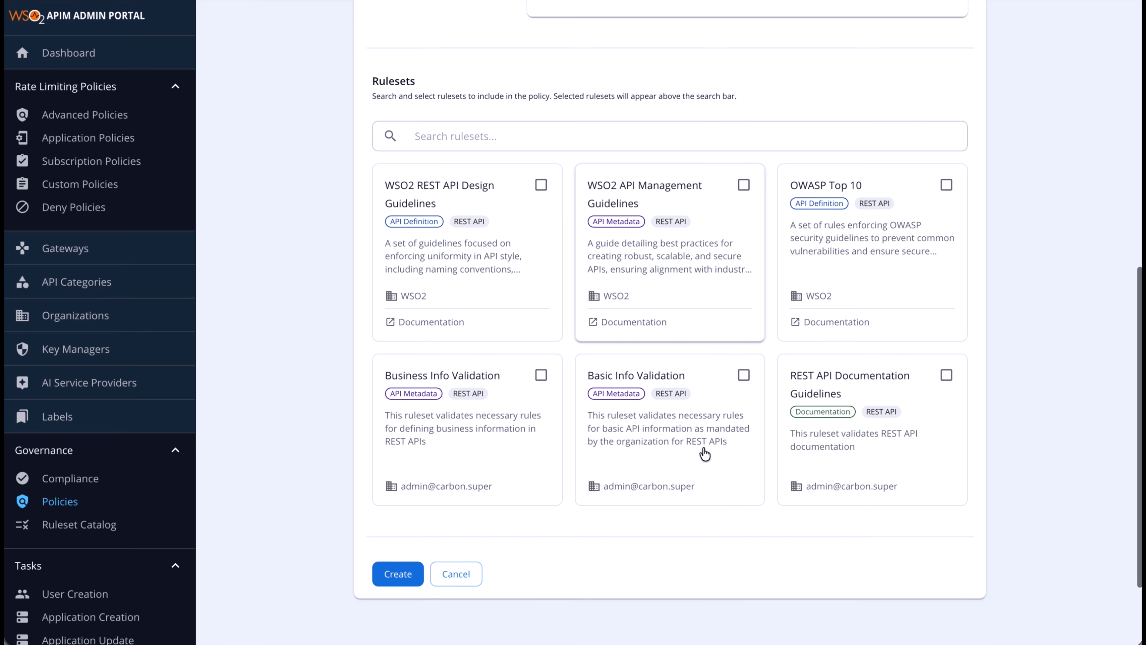
scroll(703, 453, "down", 2)
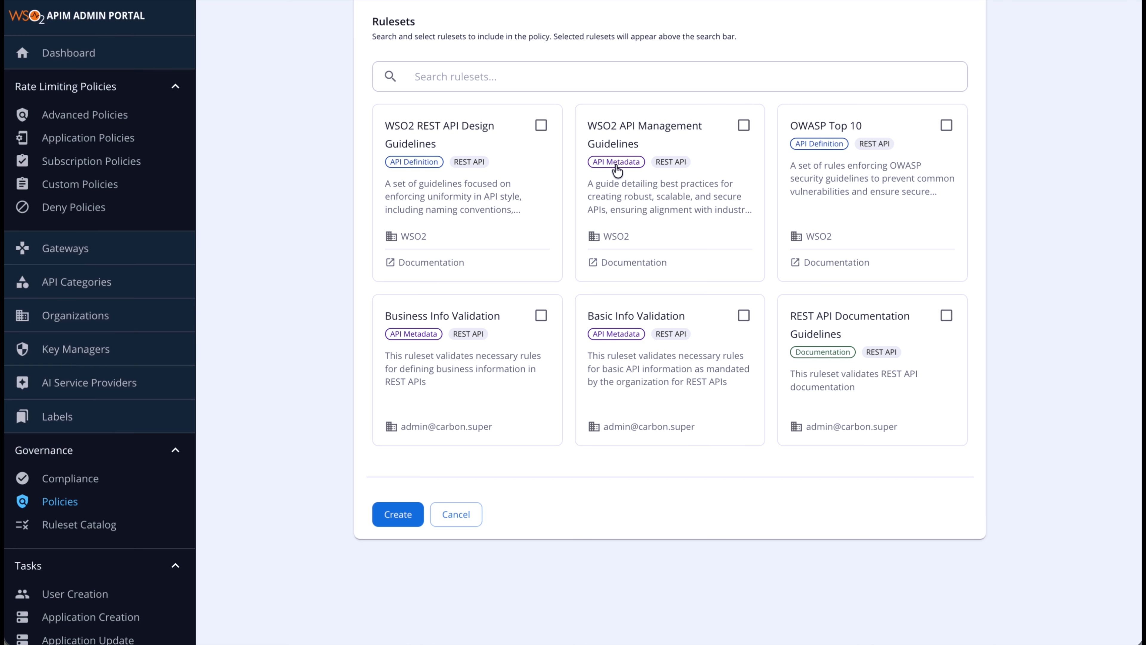
scroll(594, 422, "up", 1)
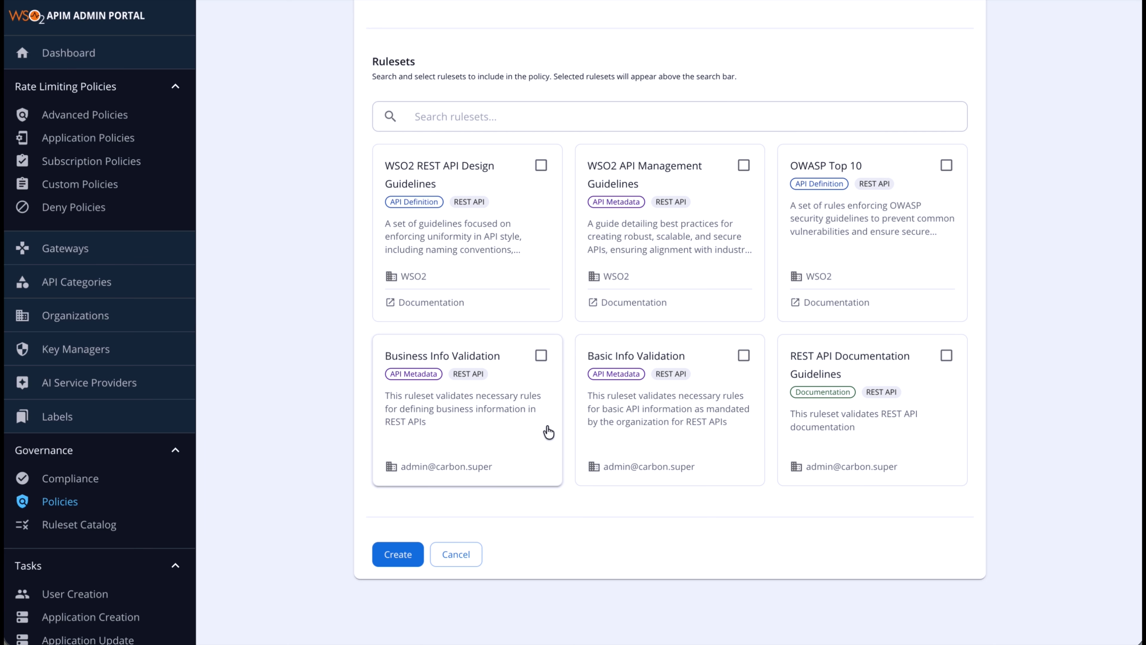
left_click(541, 355)
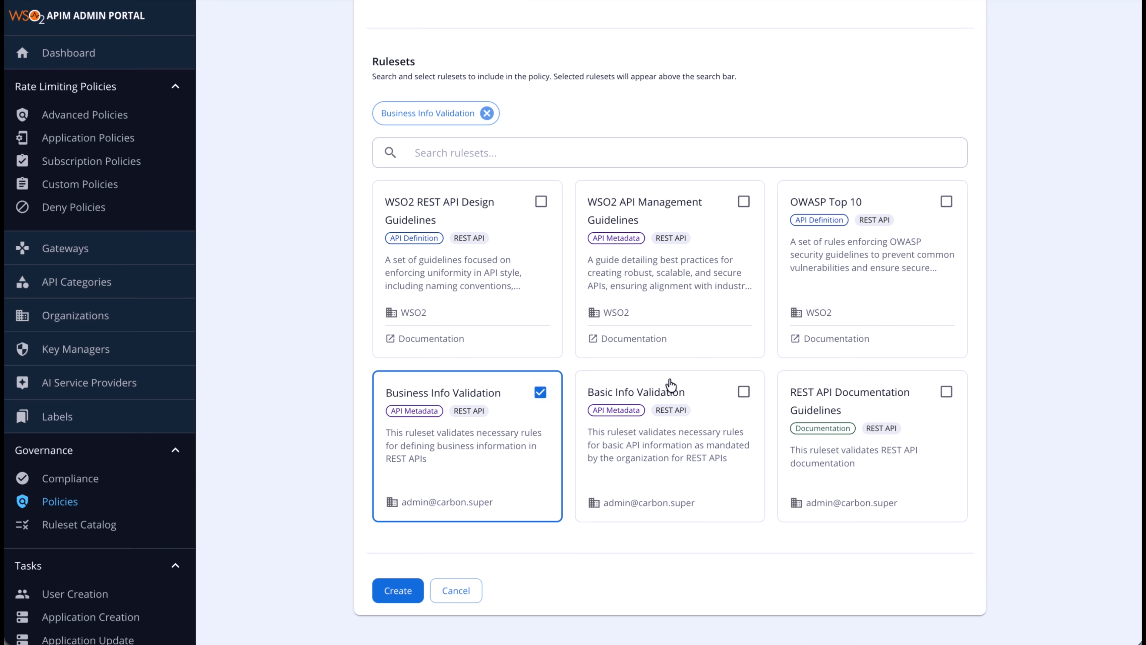
left_click(743, 392)
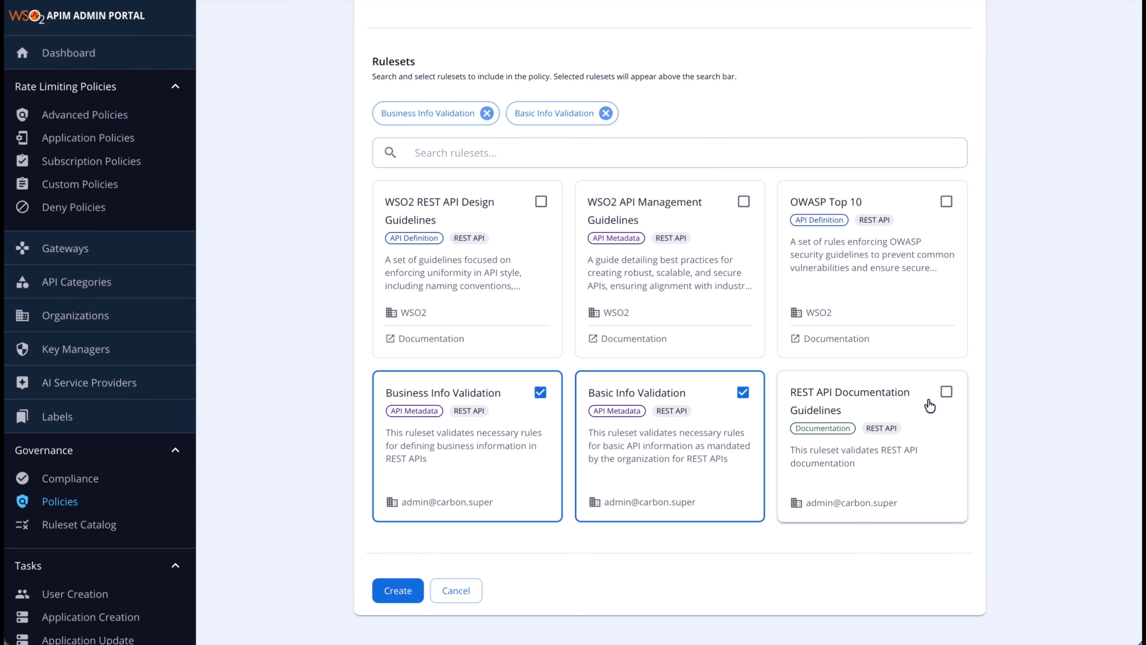
left_click(946, 392)
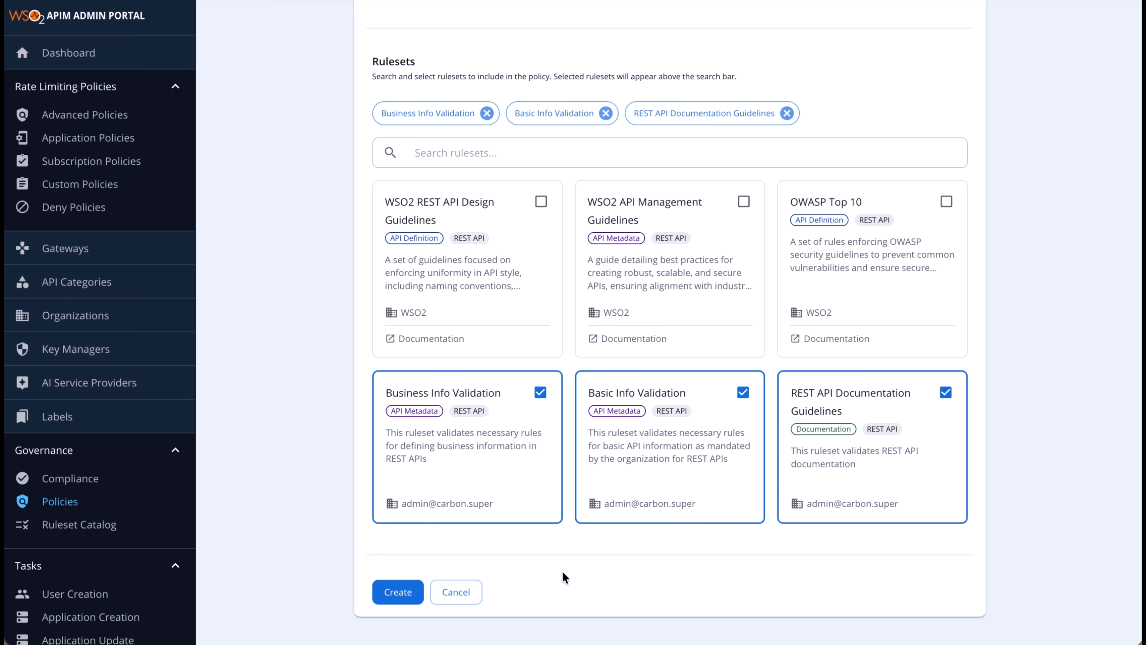
scroll(562, 572, "down", 2)
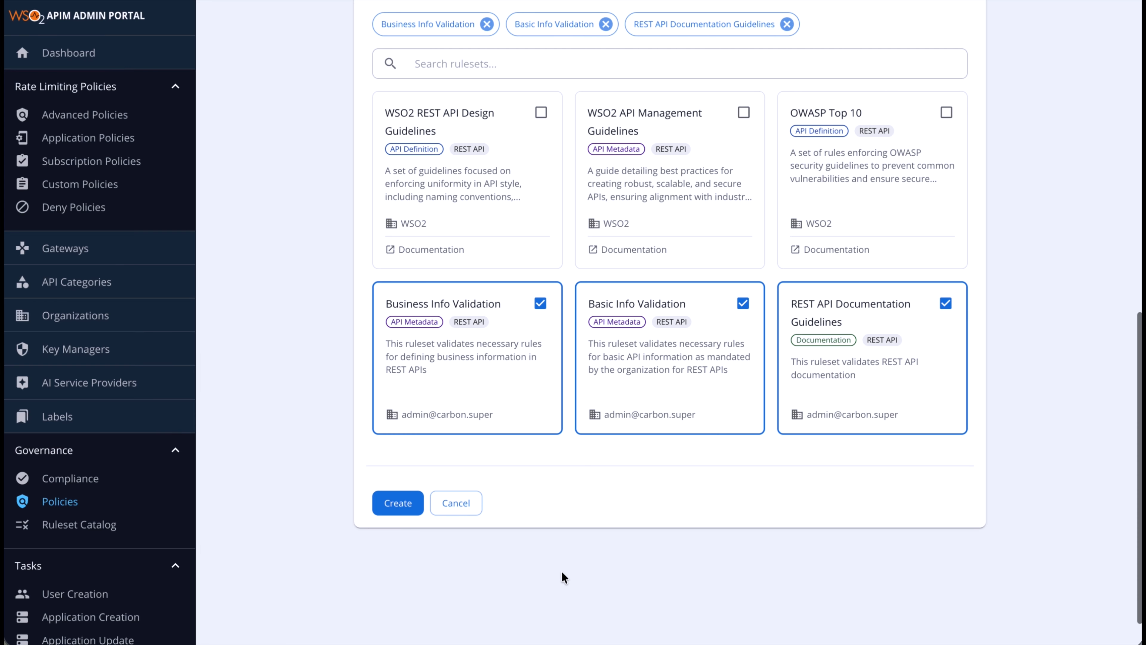
left_click(393, 507)
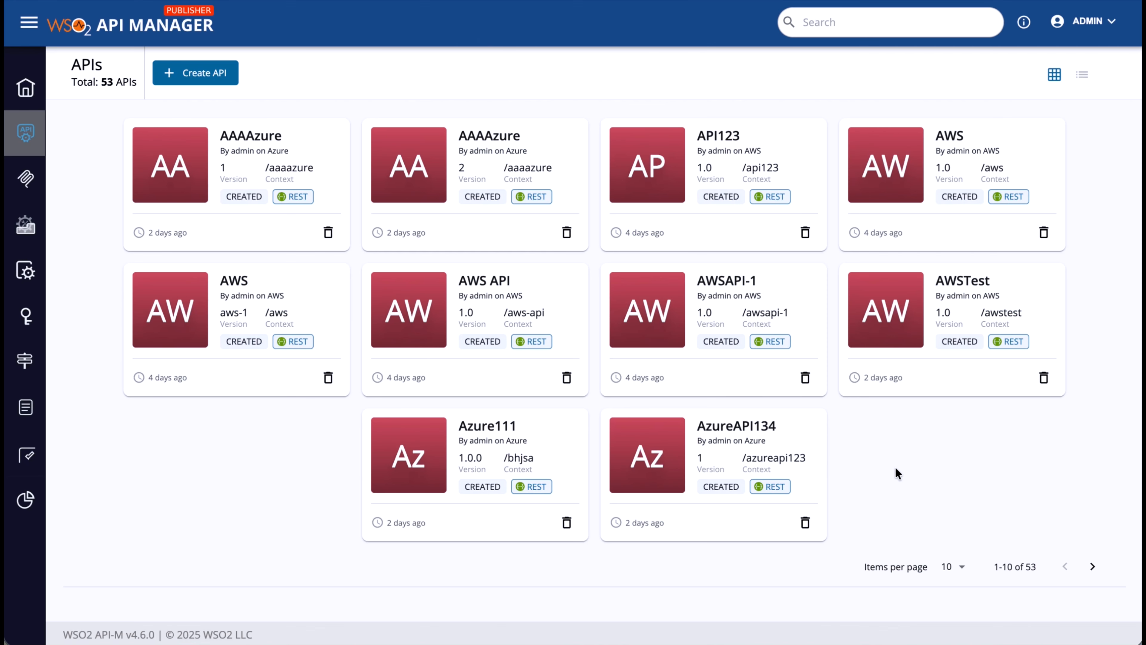
Attempt to publish AWS API 1.0 and review its four blocking governance violations
left_click(470, 285)
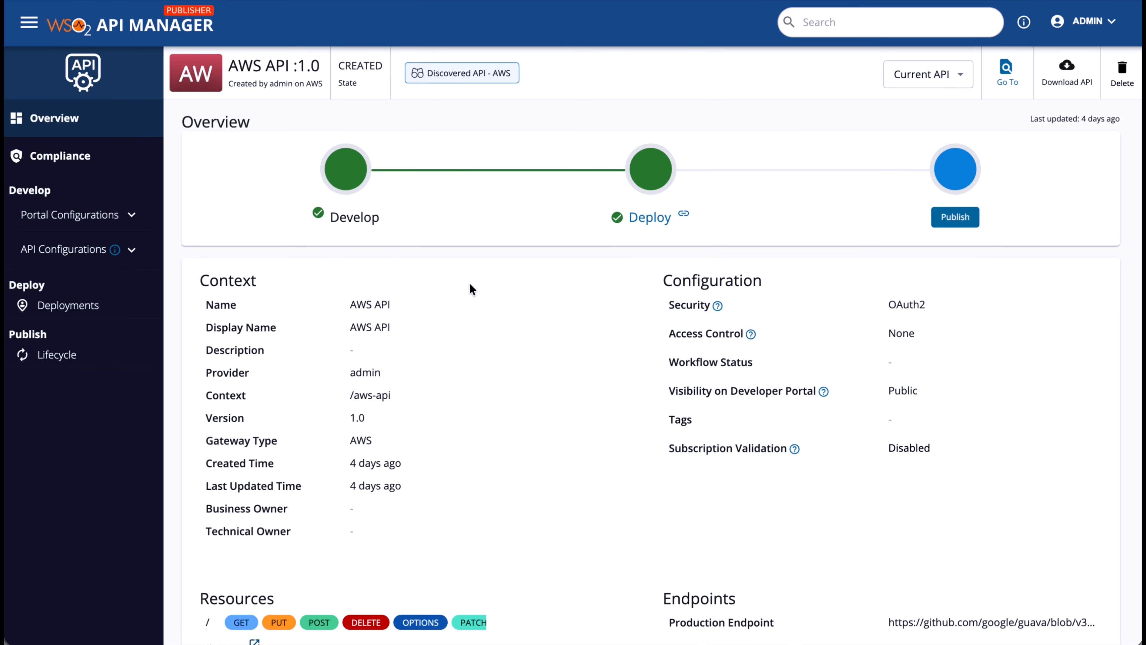
left_click(57, 355)
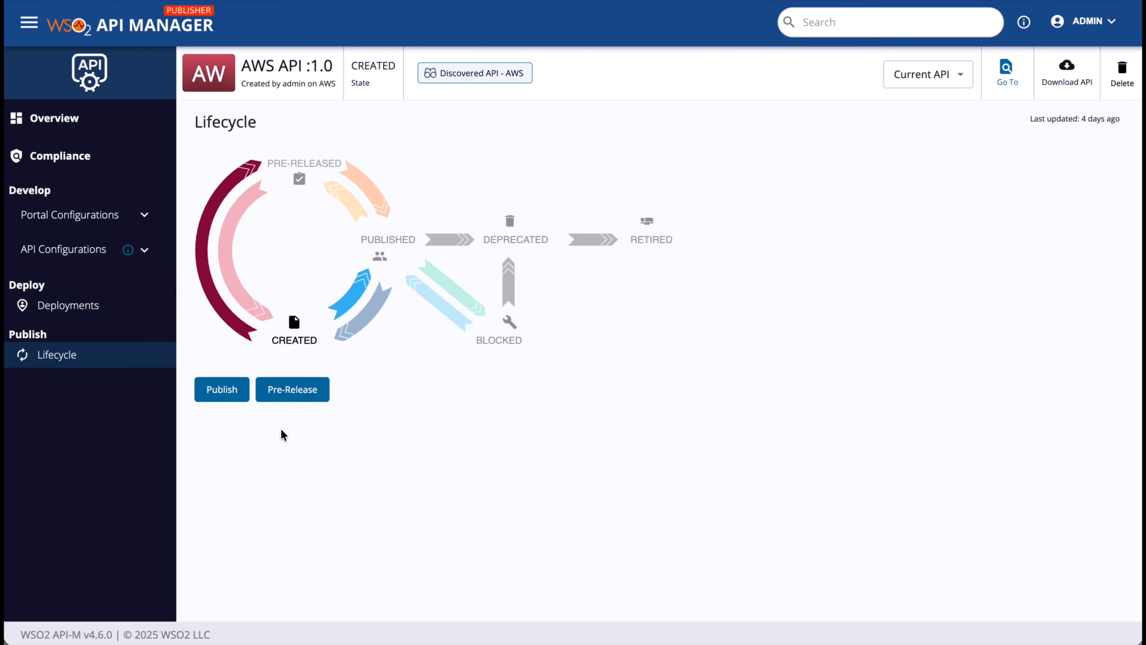
left_click(222, 389)
scroll(618, 377, "down", 2)
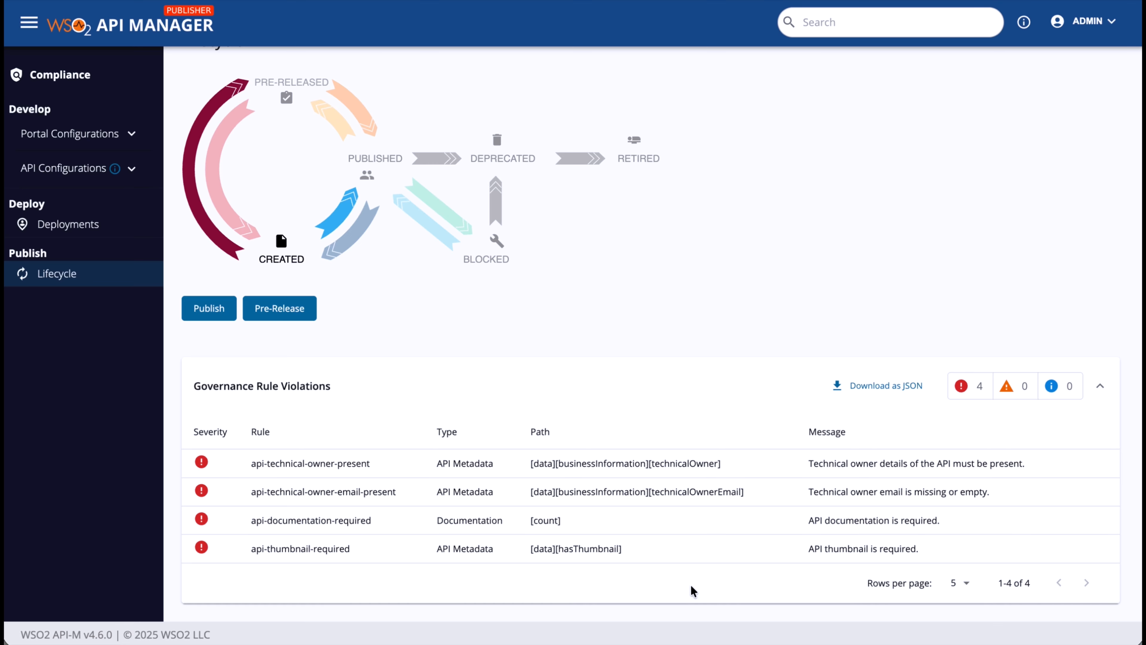
scroll(658, 442, "up", 2)
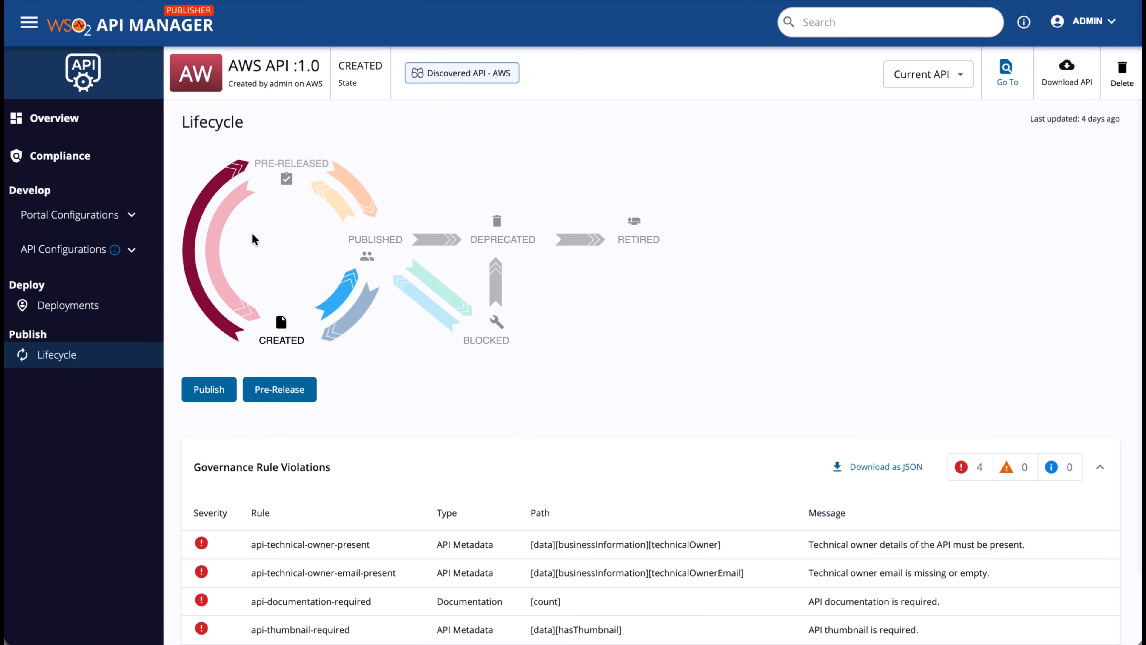
Open AzureAPI134 from the APIs list, attempt to publish it, and review the four violations
left_click(28, 22)
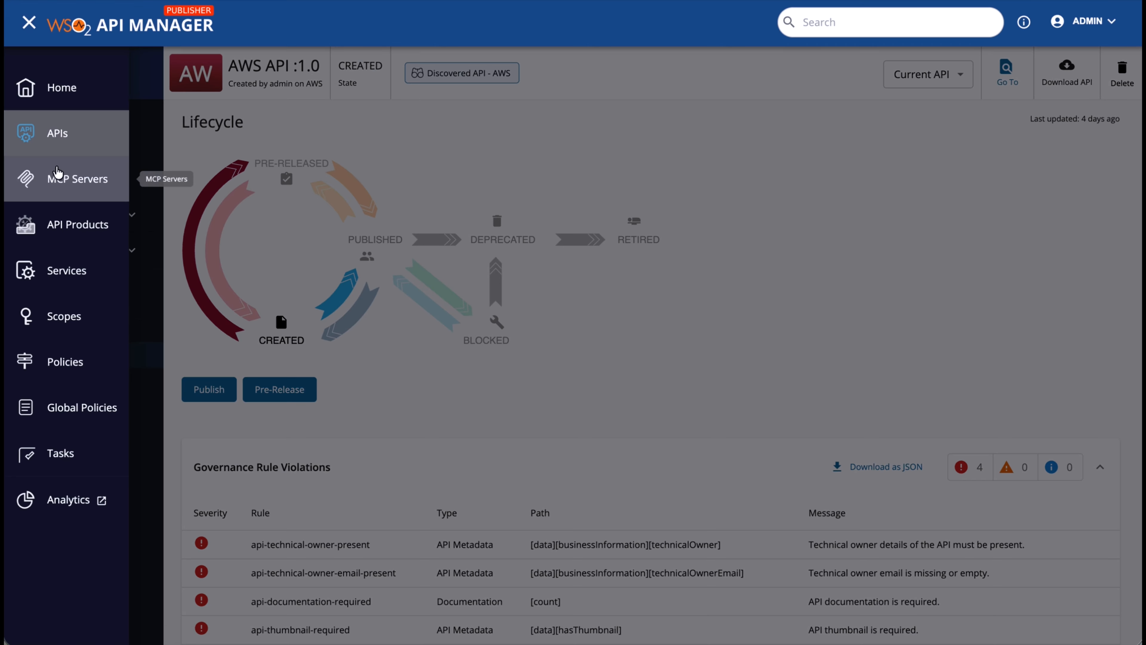
left_click(55, 136)
left_click(30, 24)
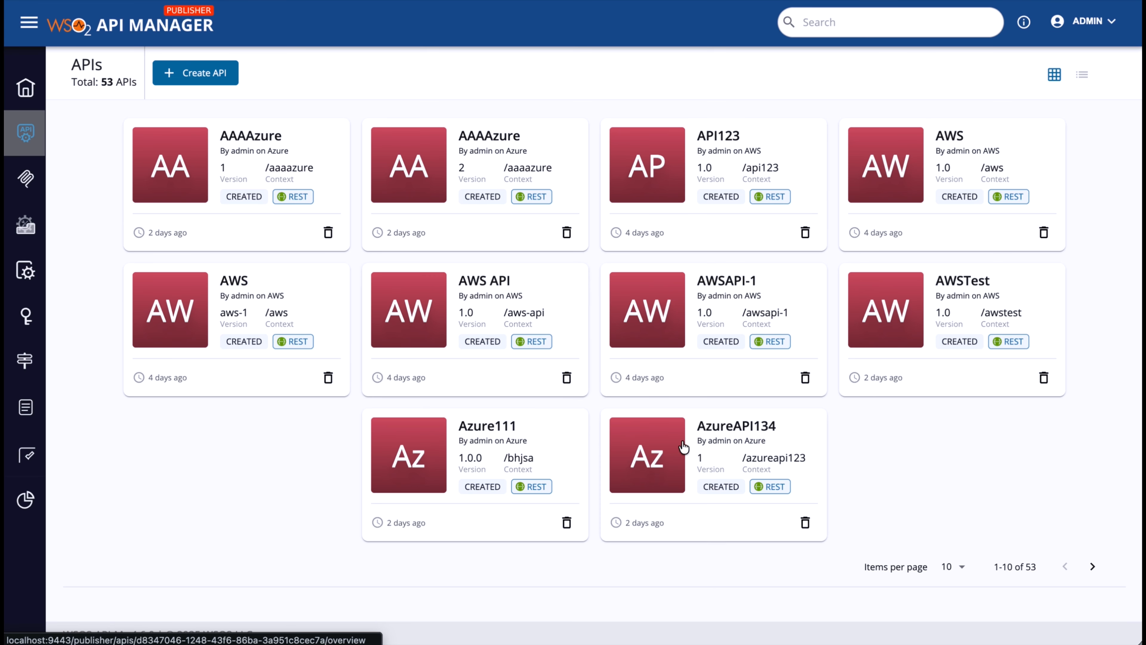
left_click(728, 426)
left_click(54, 356)
left_click(235, 397)
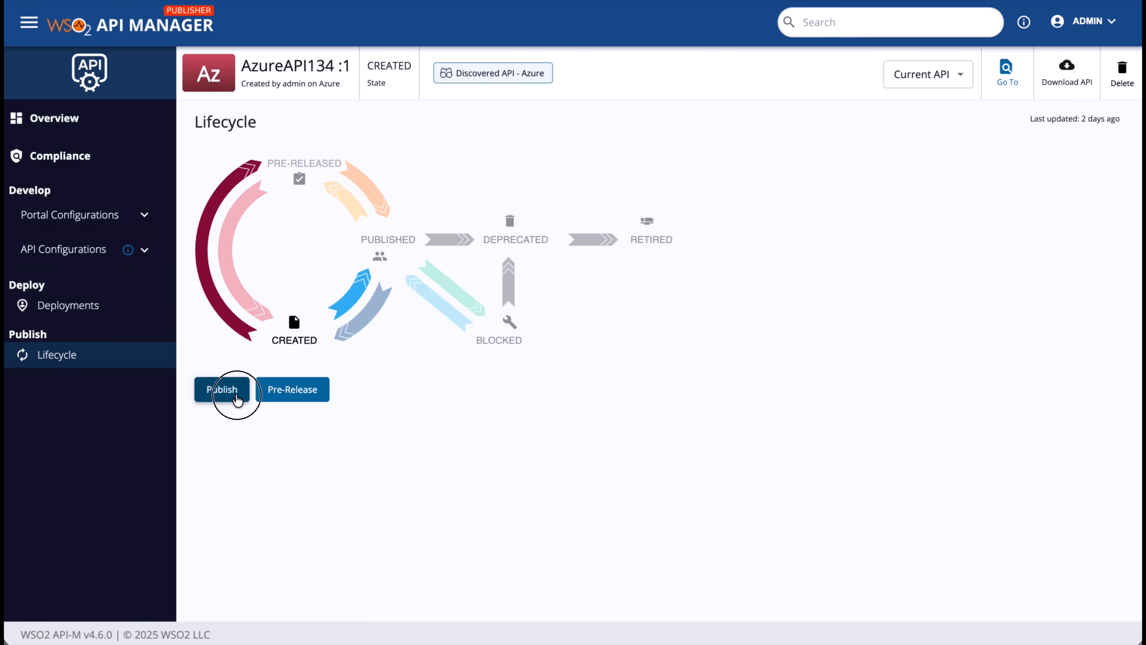
scroll(560, 400, "down", 2)
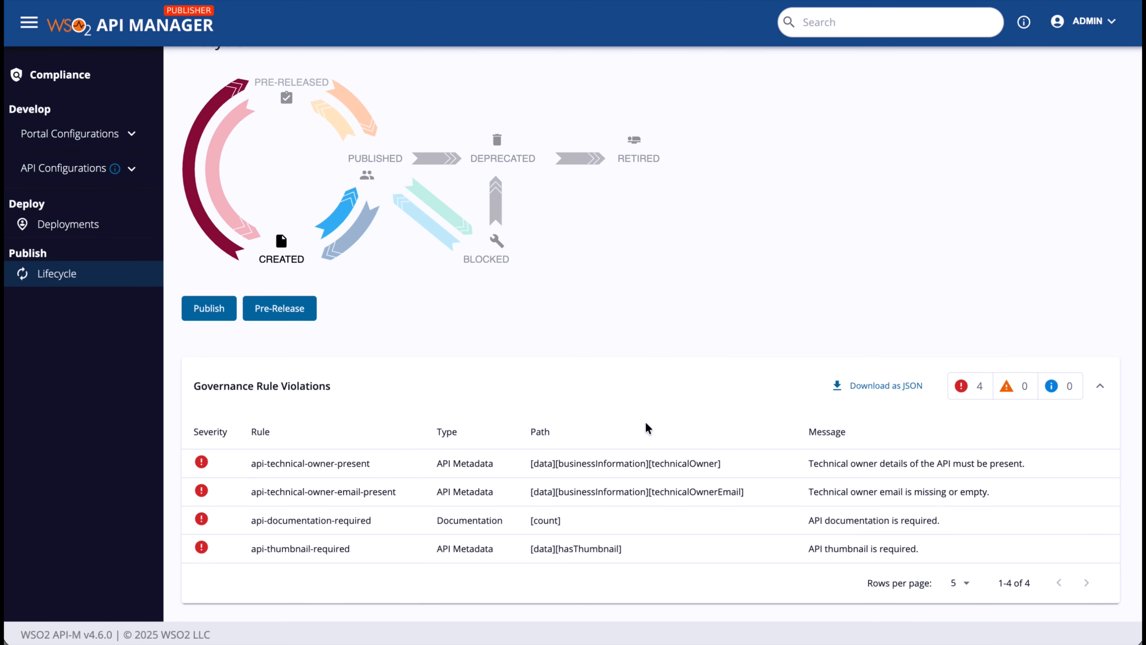
scroll(647, 425, "up", 2)
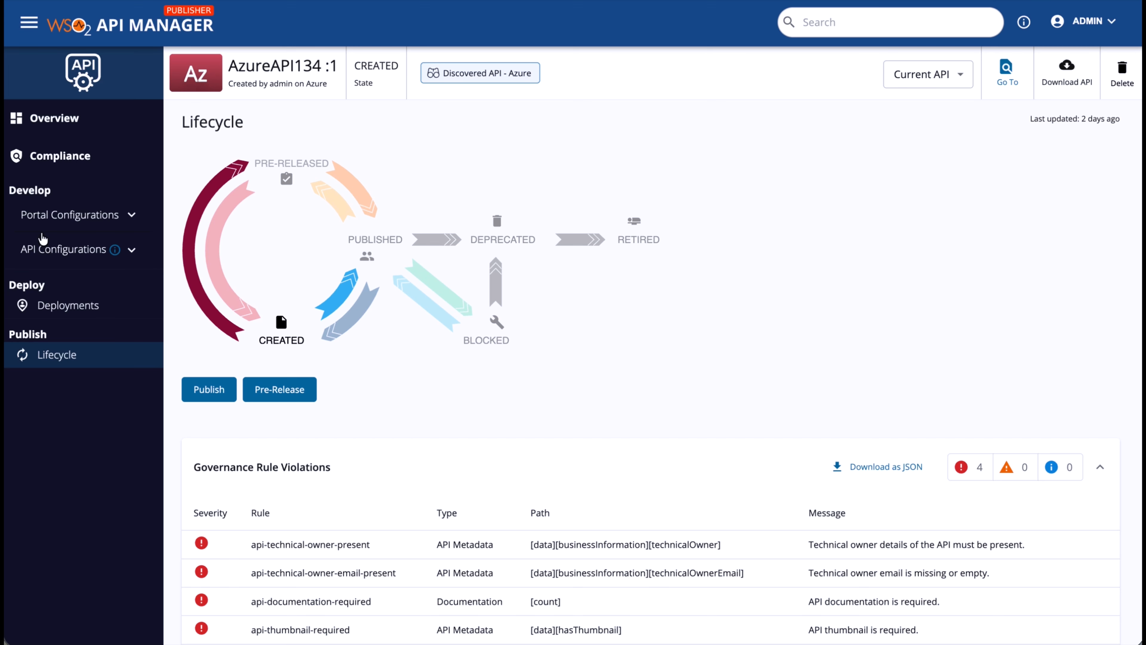
Replace AzureAPI134's plain Az tile with an uploaded jpg thumbnail image in Basic Info
left_click(41, 216)
left_click(66, 248)
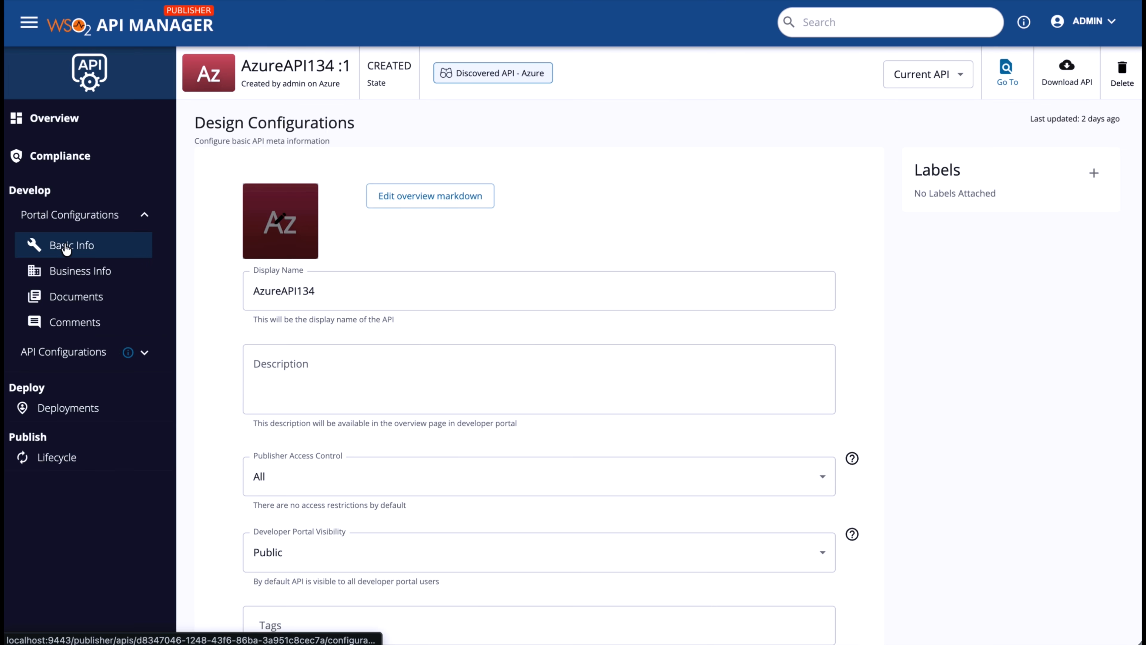
left_click(314, 224)
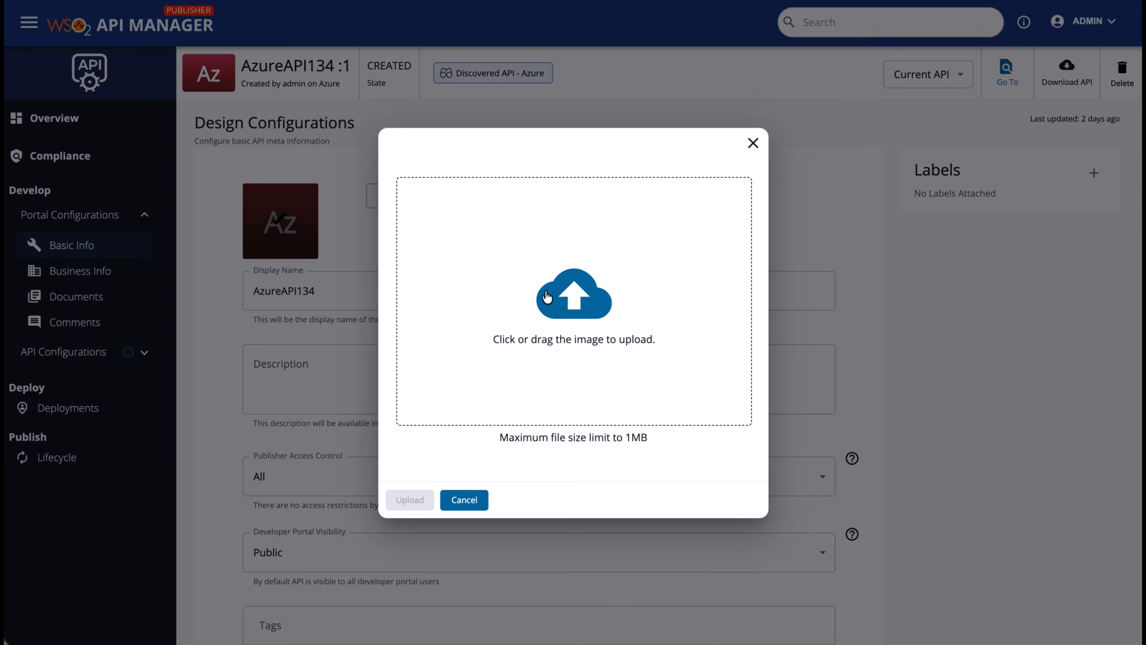
left_click(547, 296)
left_click(448, 138)
left_click(1098, 529)
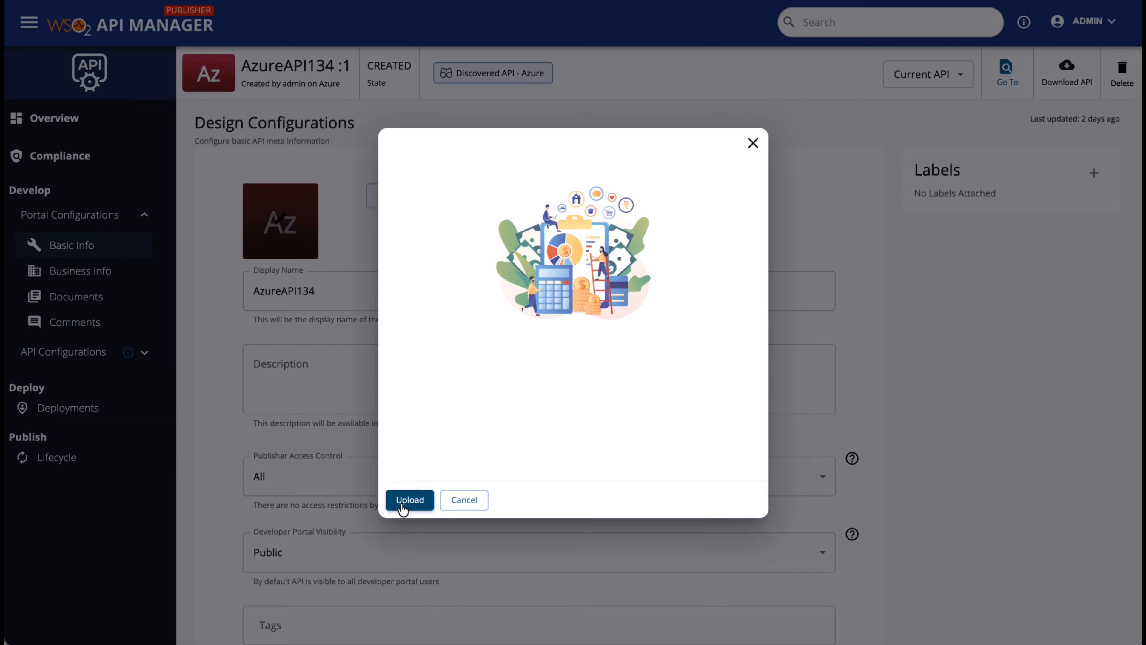
left_click(410, 500)
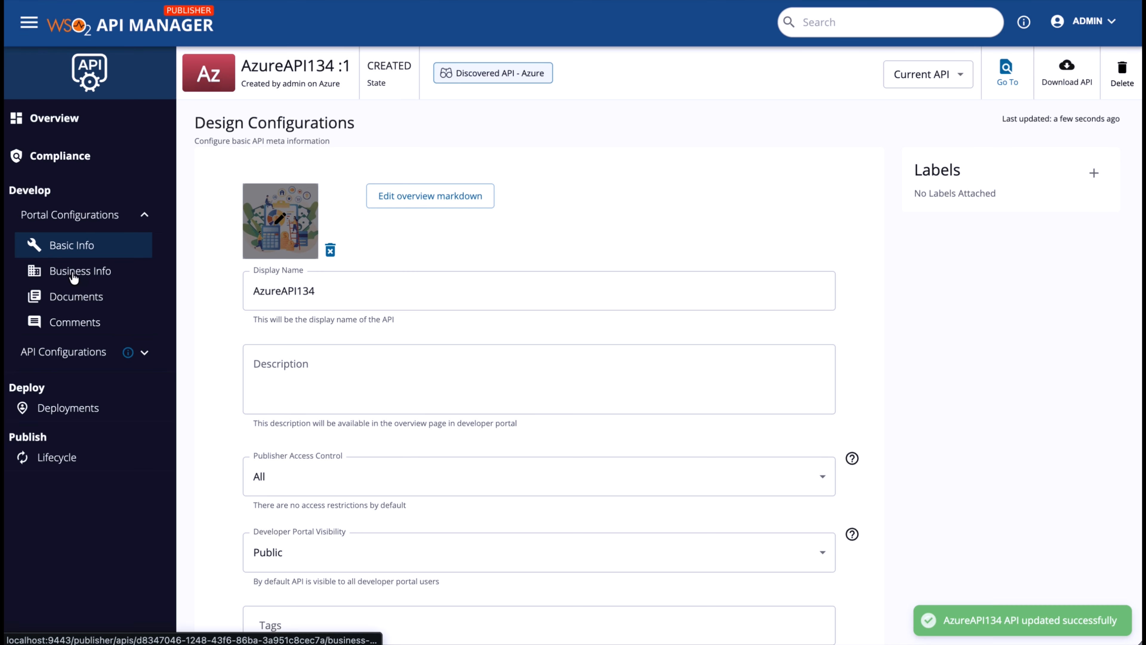
left_click(73, 272)
Enter the technical owner's name and e-mail address in Business Info and save them
left_click(434, 371)
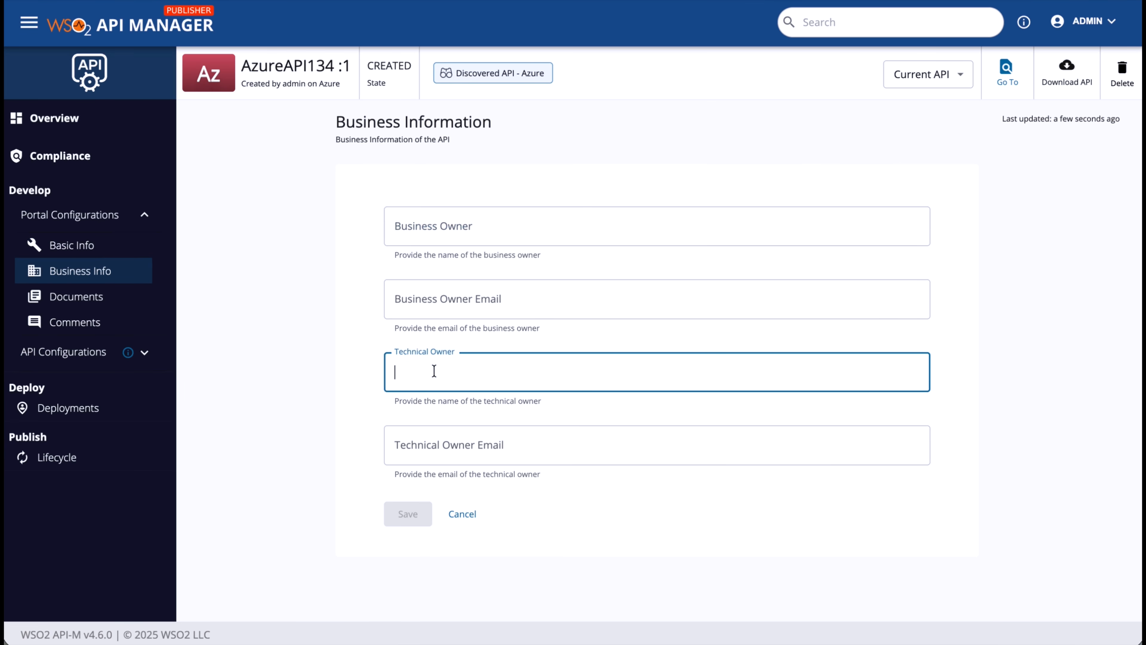
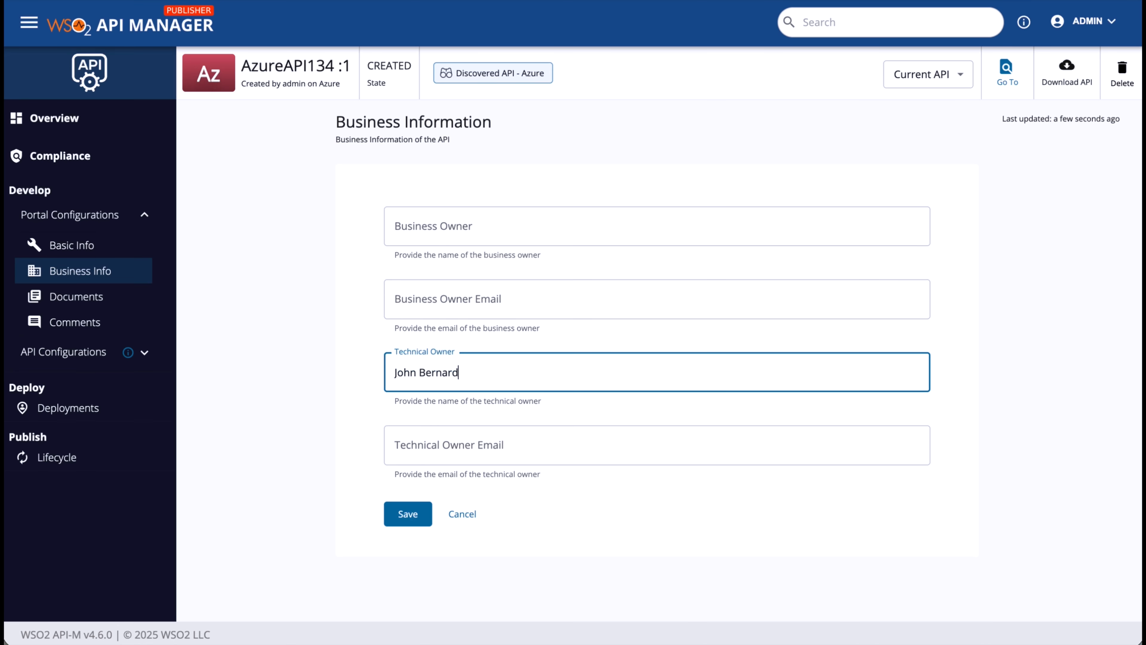
key("Tab")
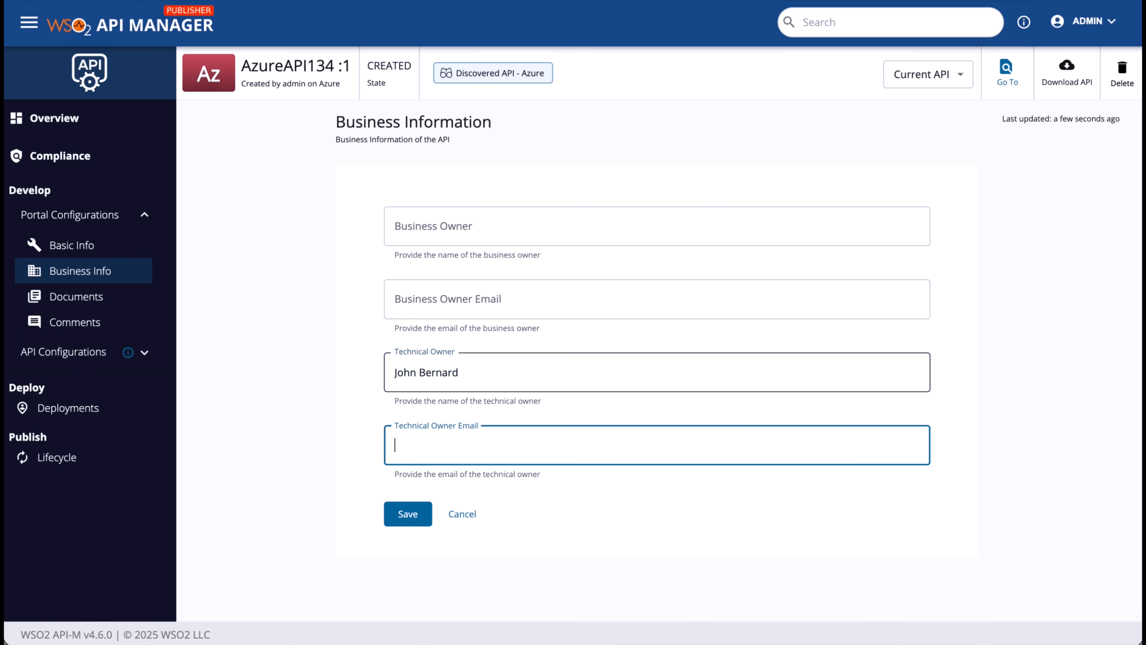
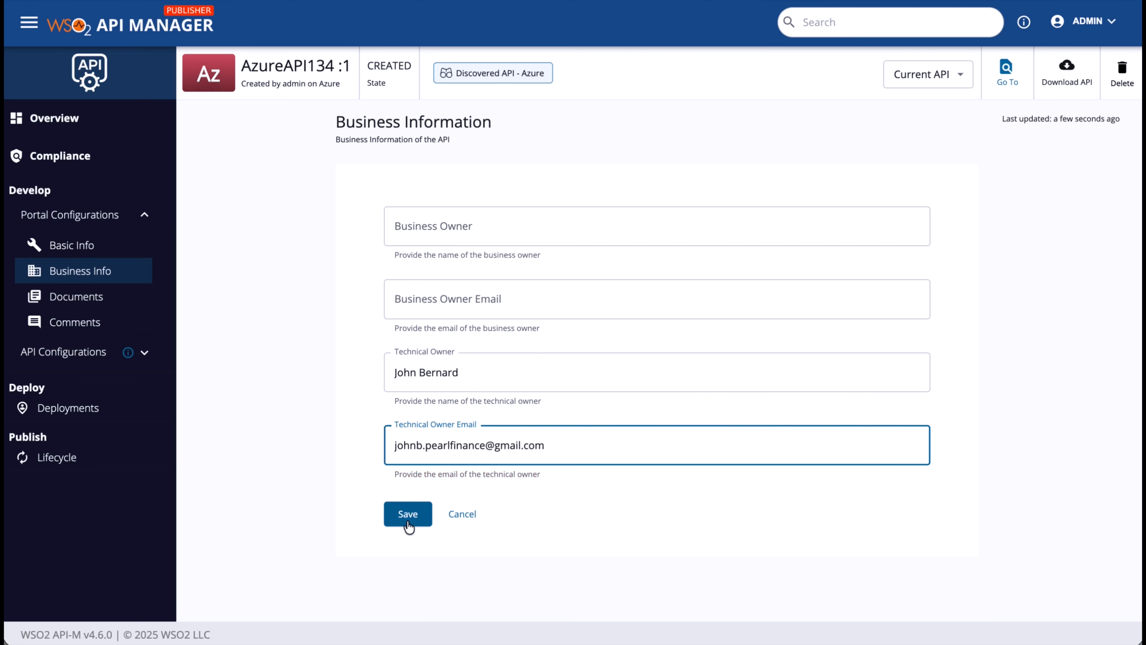
left_click(406, 515)
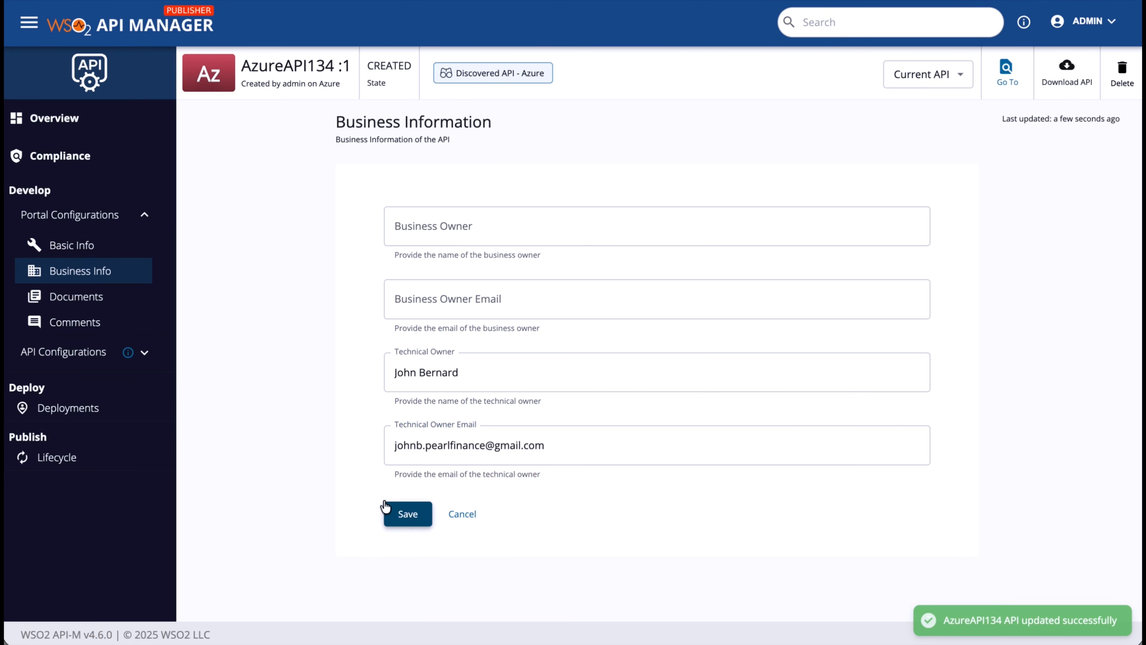
Start a new document named 'How-To Guide' with summary 'This document guides you on how to use this API'
left_click(62, 296)
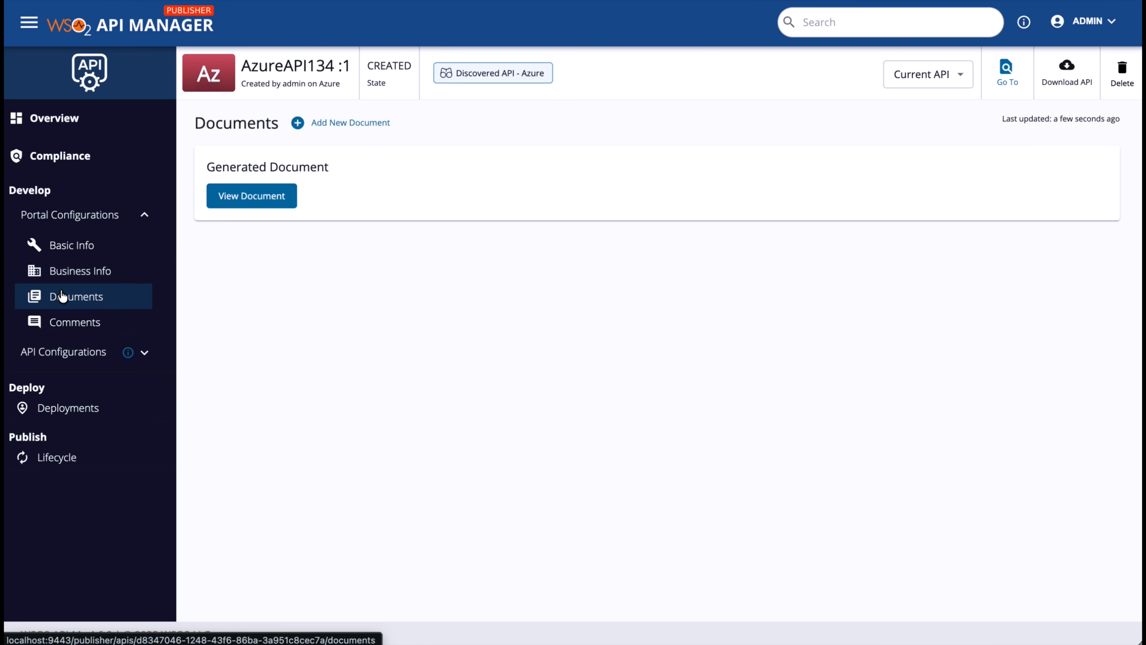
left_click(341, 121)
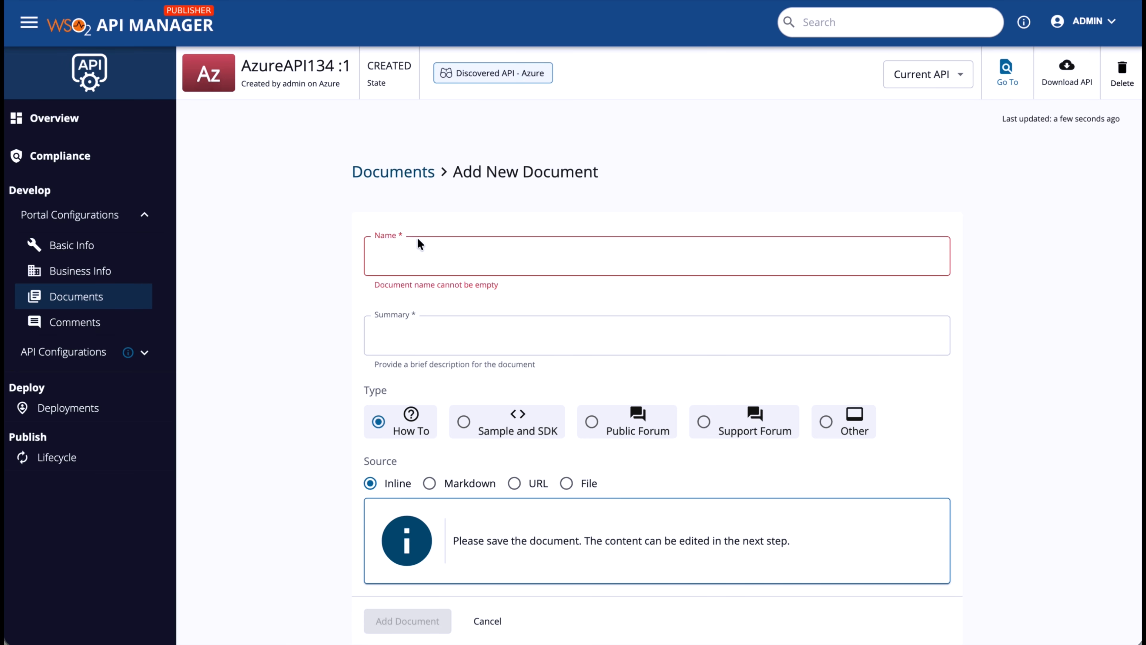
left_click(419, 244)
type("How-To Guide")
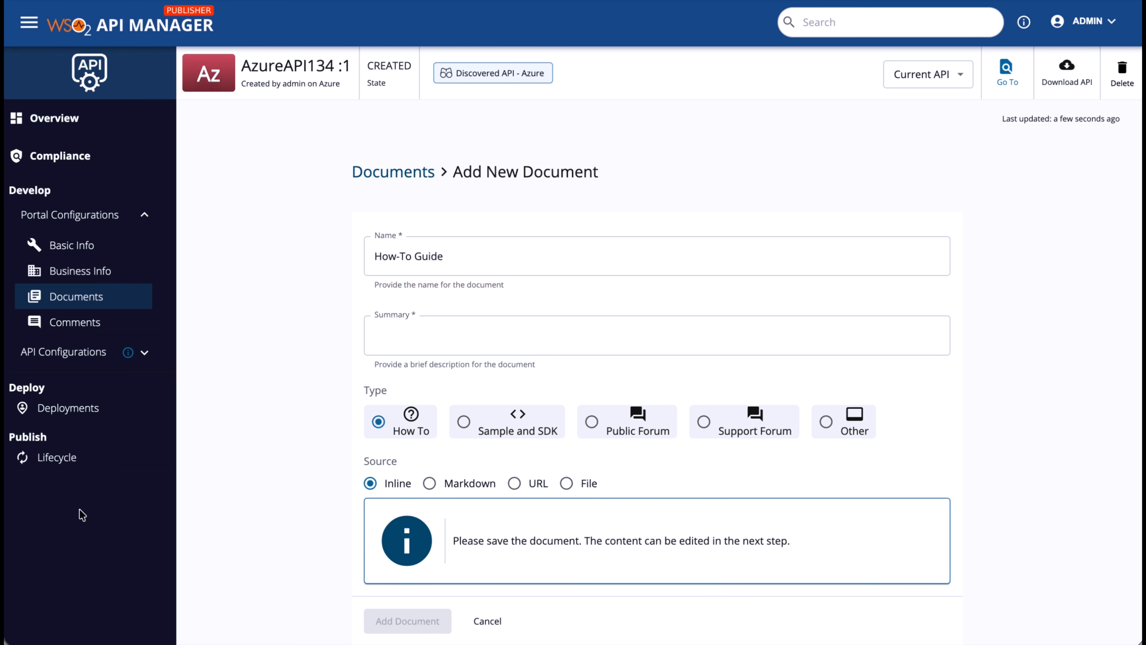
left_click(456, 339)
type("This document guides you on how to use this API")
Upload Doc-file.pdf as the document's file source, add the document, and publish AzureAPI134
scroll(458, 386, "down", 1)
left_click(566, 441)
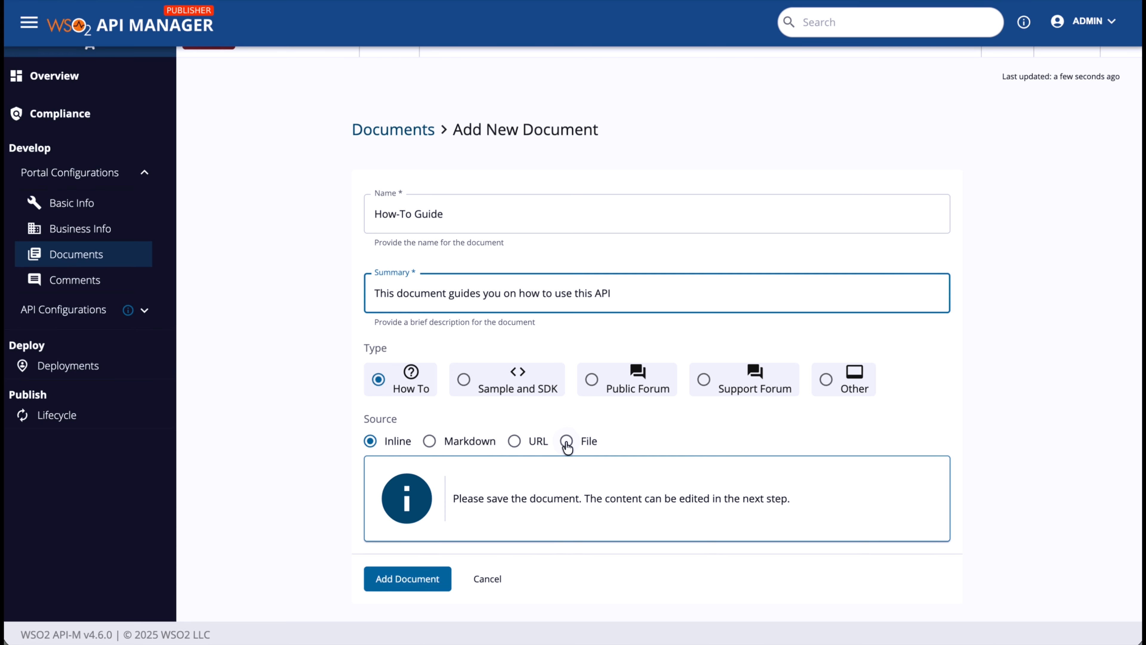
left_click(644, 488)
left_click(288, 162)
left_click(1100, 526)
scroll(635, 357, "down", 1)
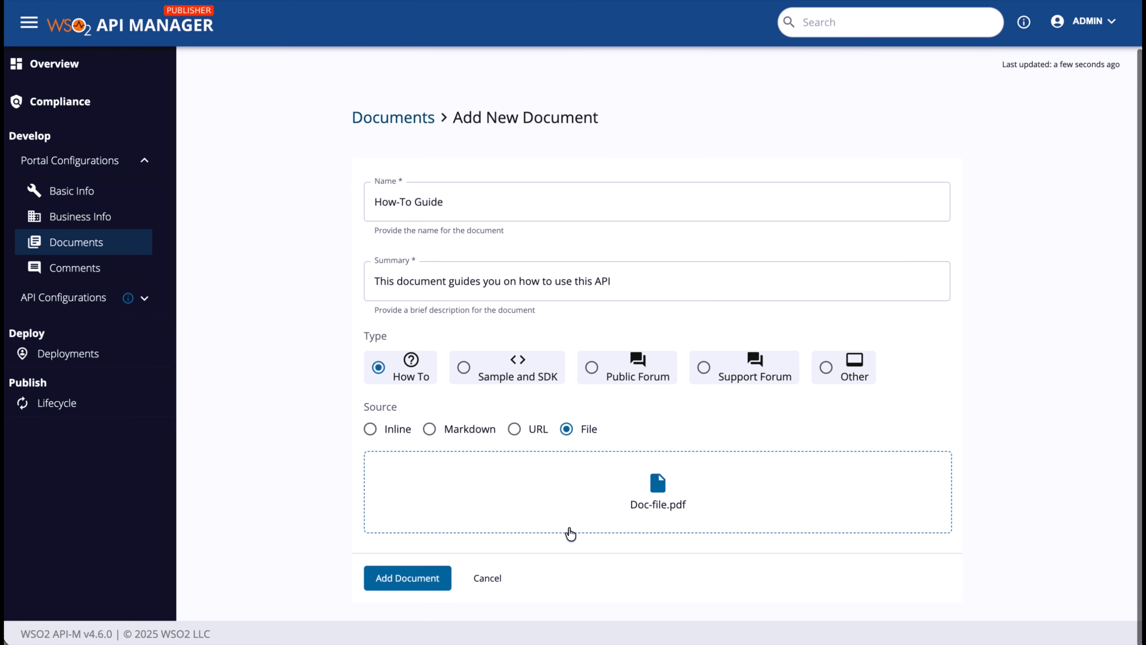
left_click(395, 585)
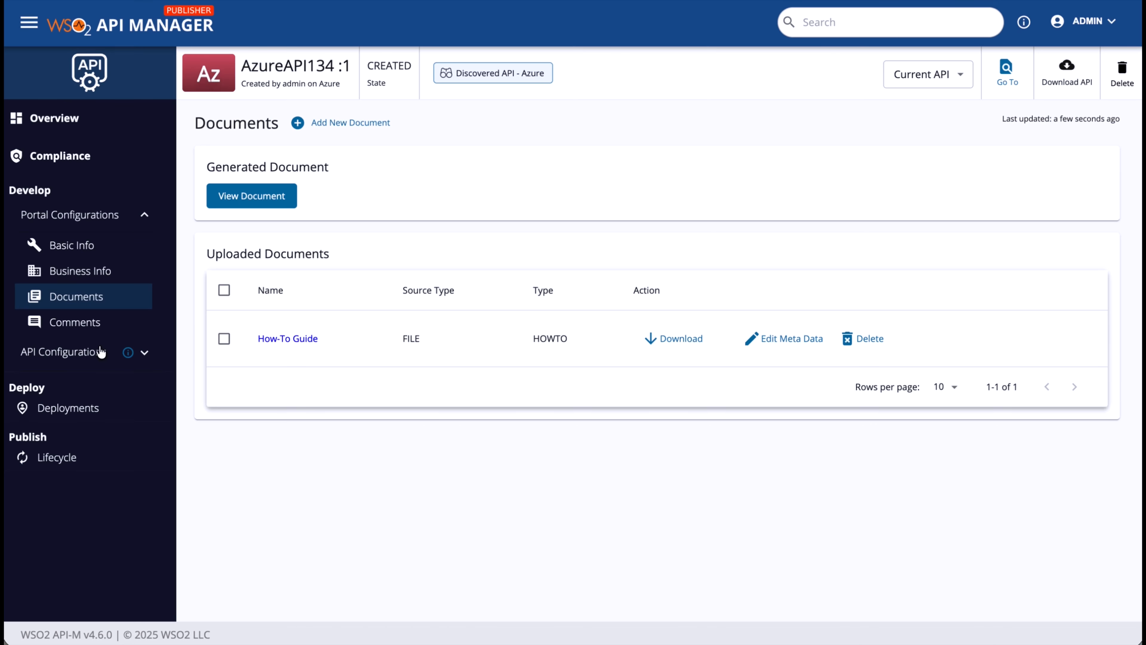
left_click(58, 449)
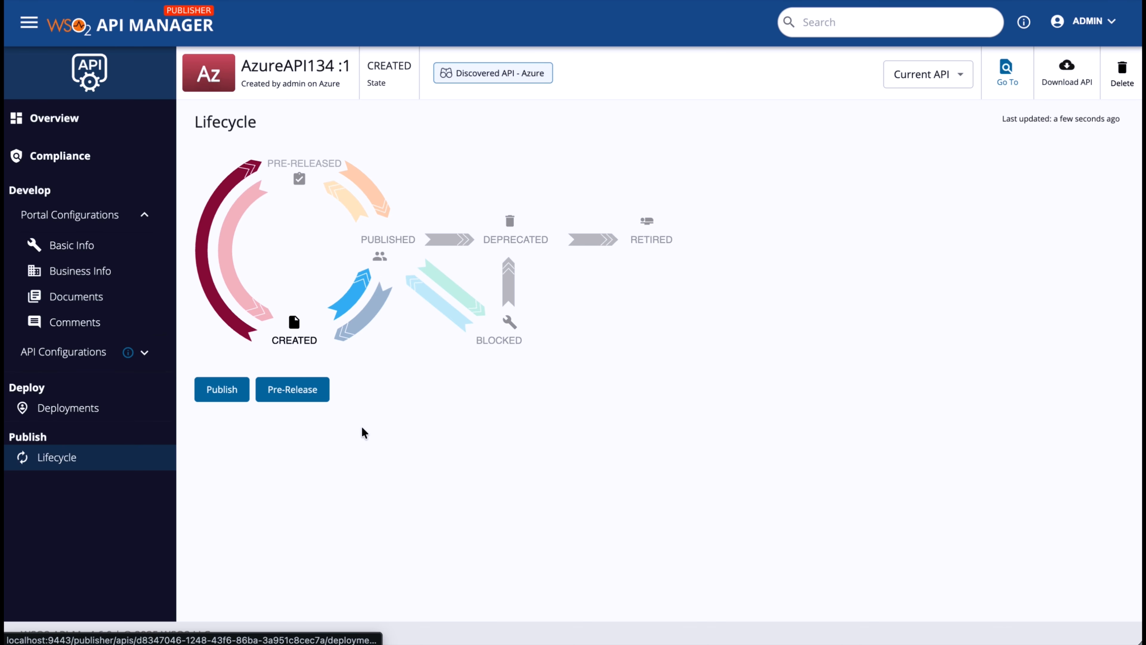
left_click(222, 389)
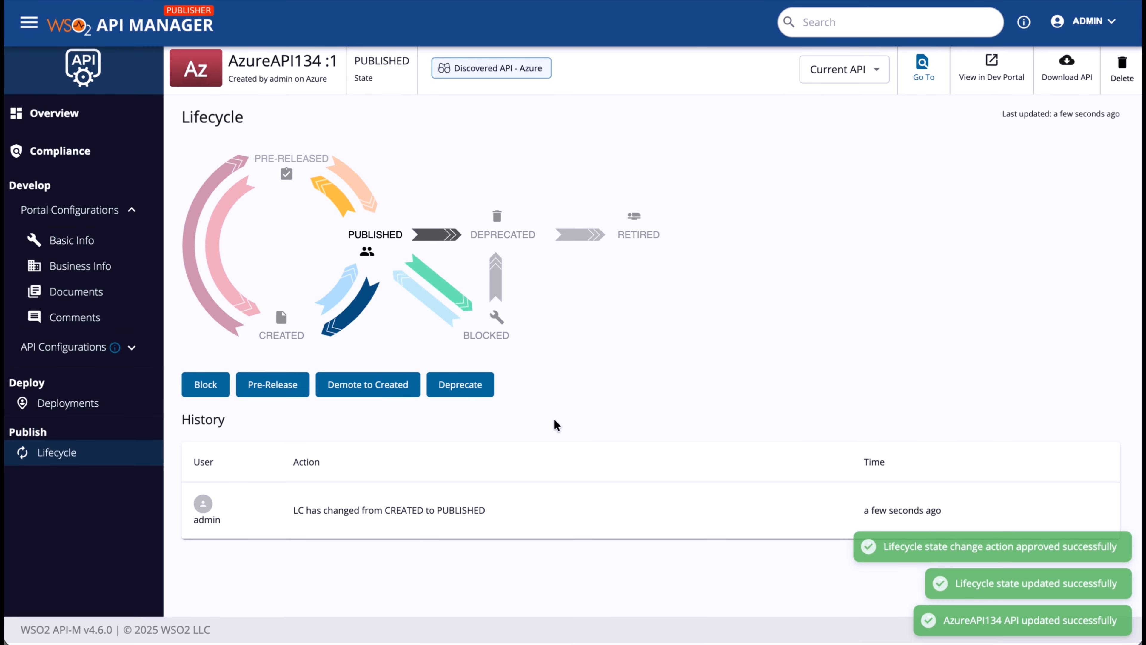